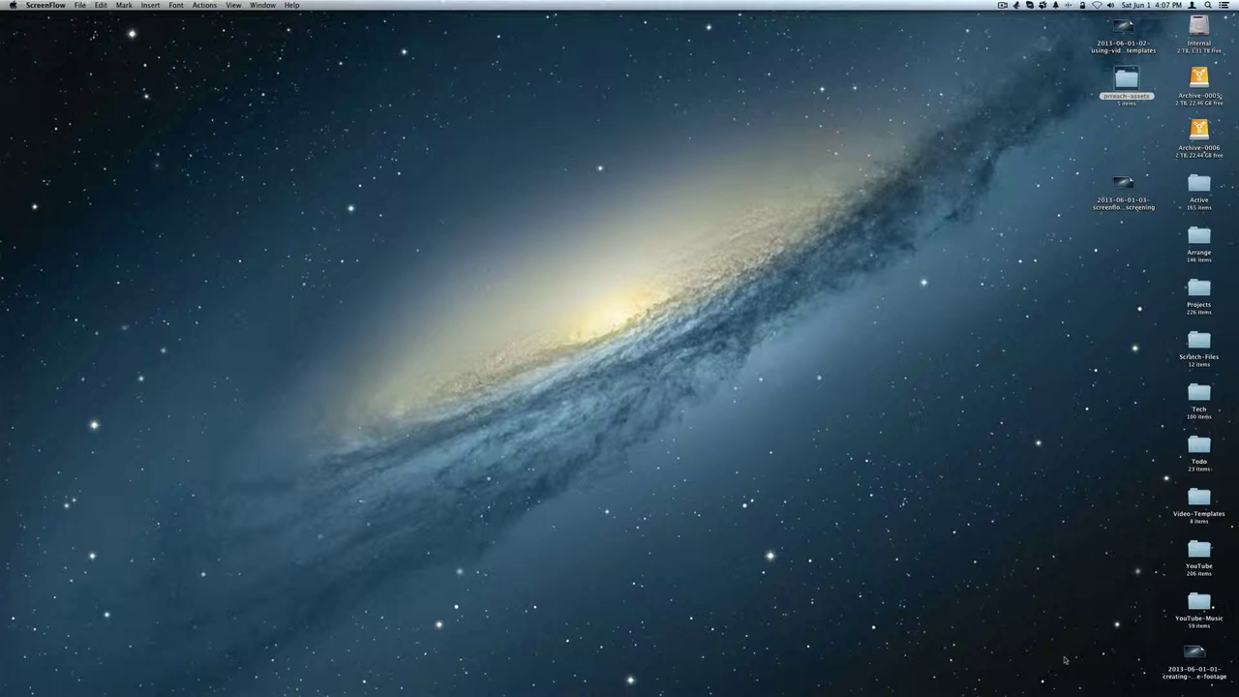
# Open the 2013-04-23-eben-pagan-accelerate-pr project from prreach-assets in list view, then close the folder window.
pyautogui.click(1133, 81)
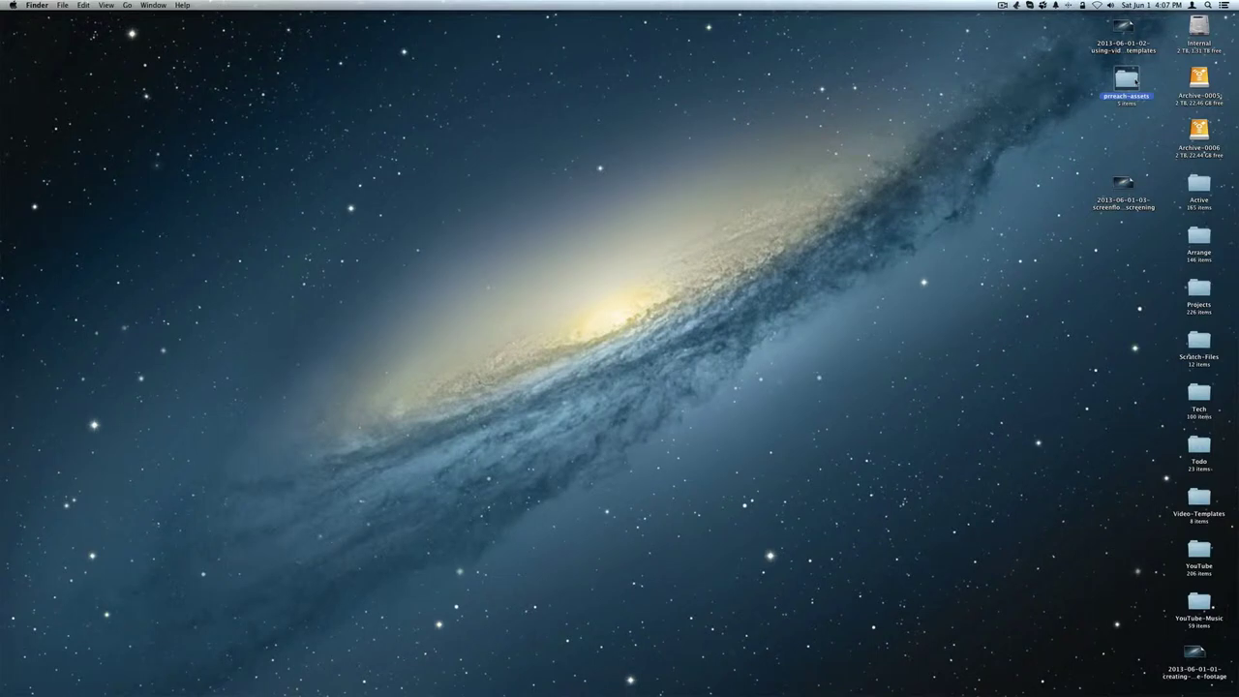
pyautogui.doubleClick(1133, 81)
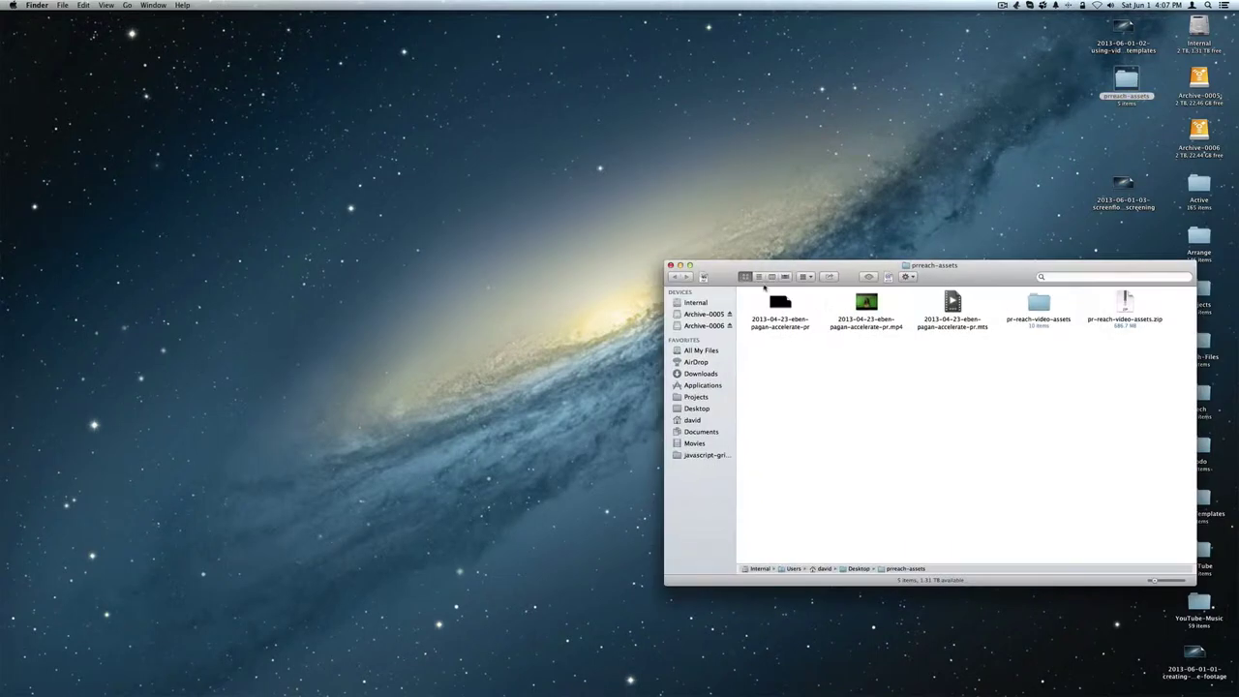
pyautogui.click(759, 277)
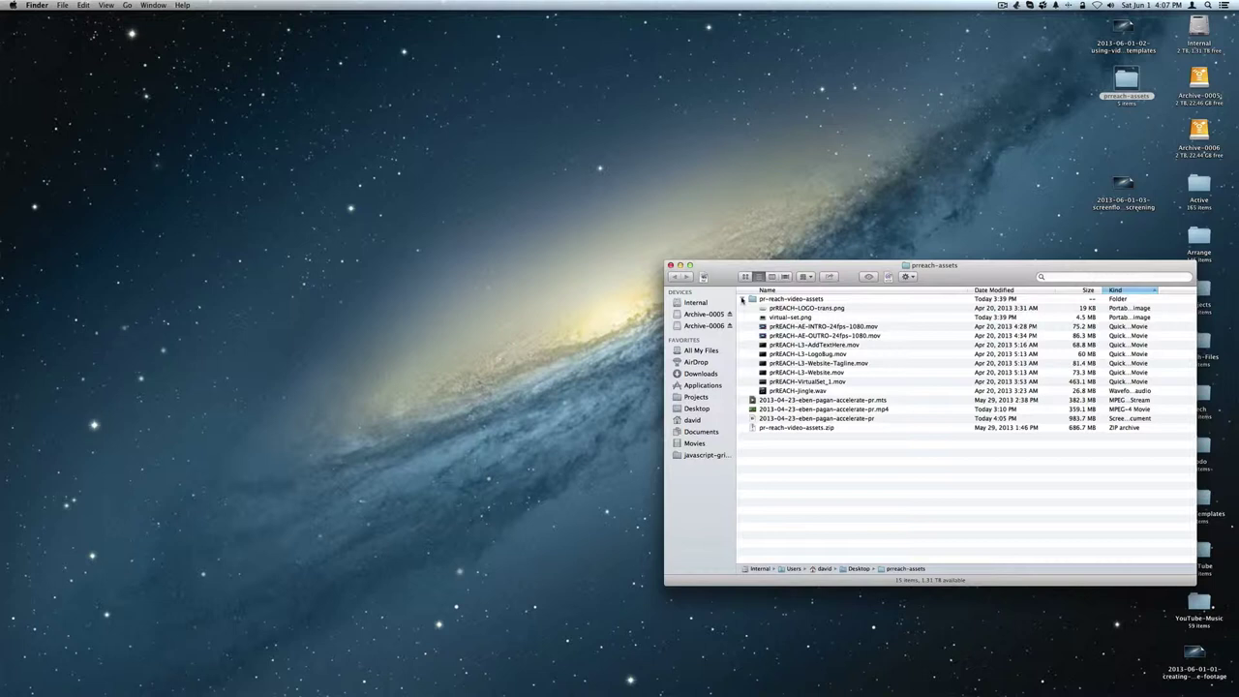
pyautogui.click(743, 300)
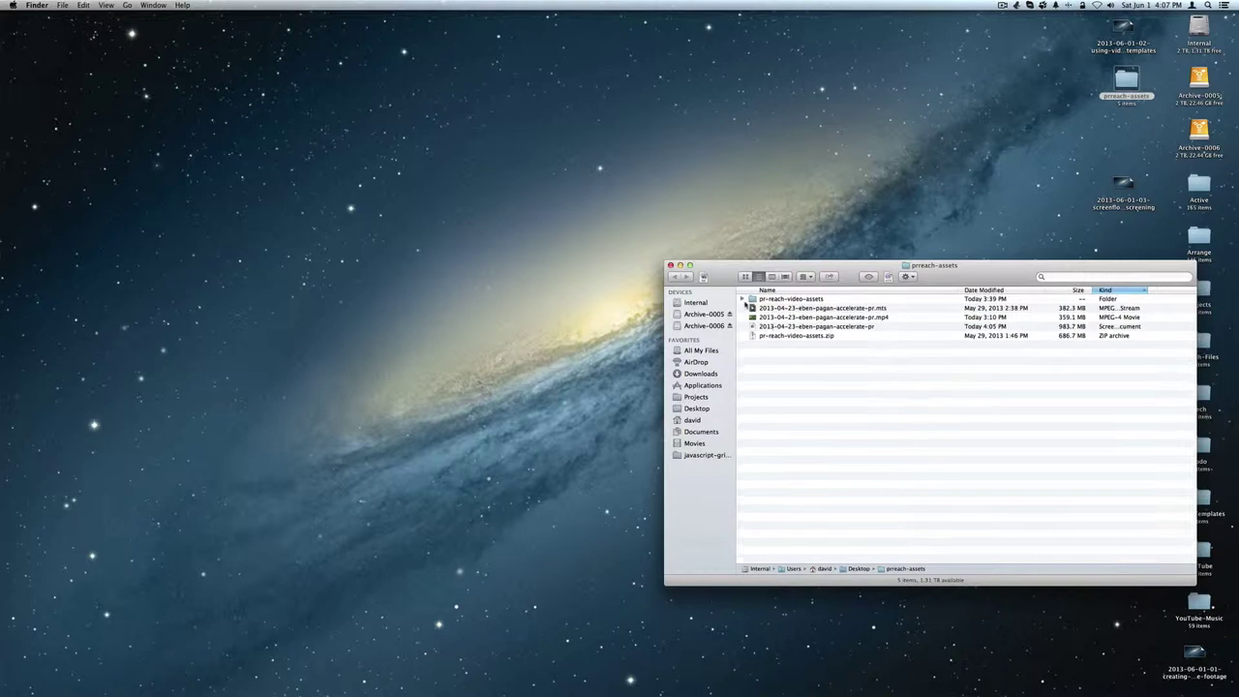
pyautogui.doubleClick(775, 328)
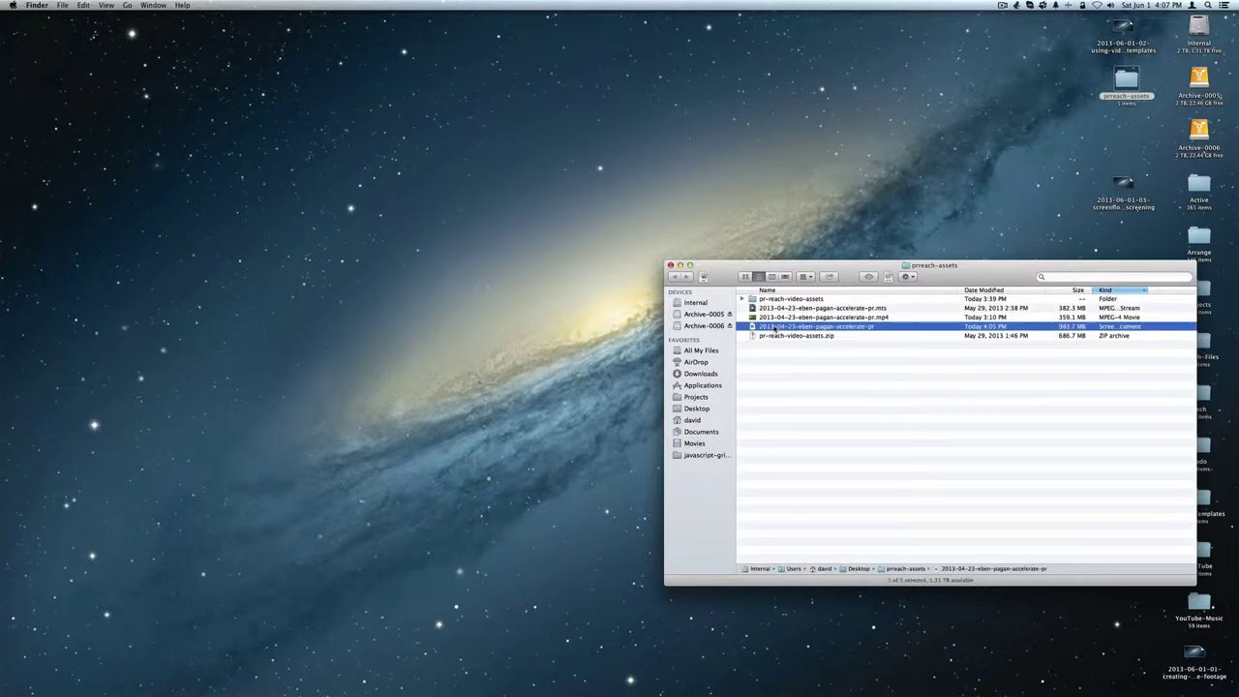
pyautogui.click(673, 264)
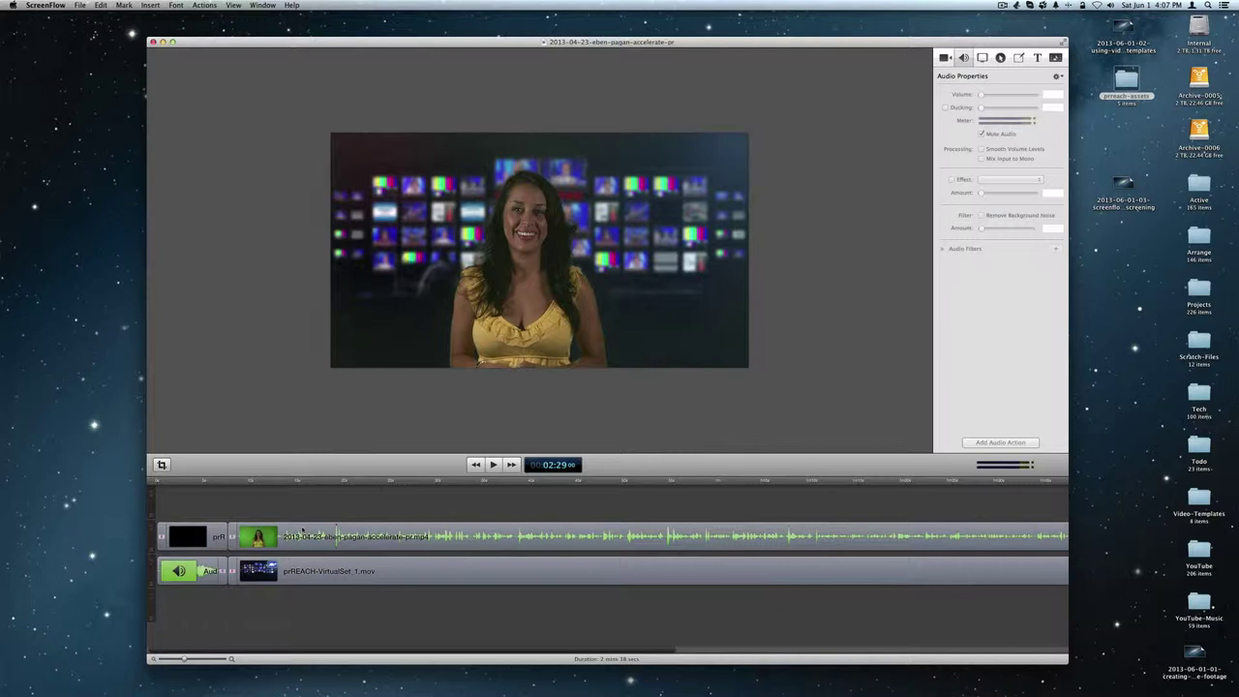
# Play the virtual-set project preview from near the start of the timeline.
pyautogui.click(242, 482)
pyautogui.press('space')
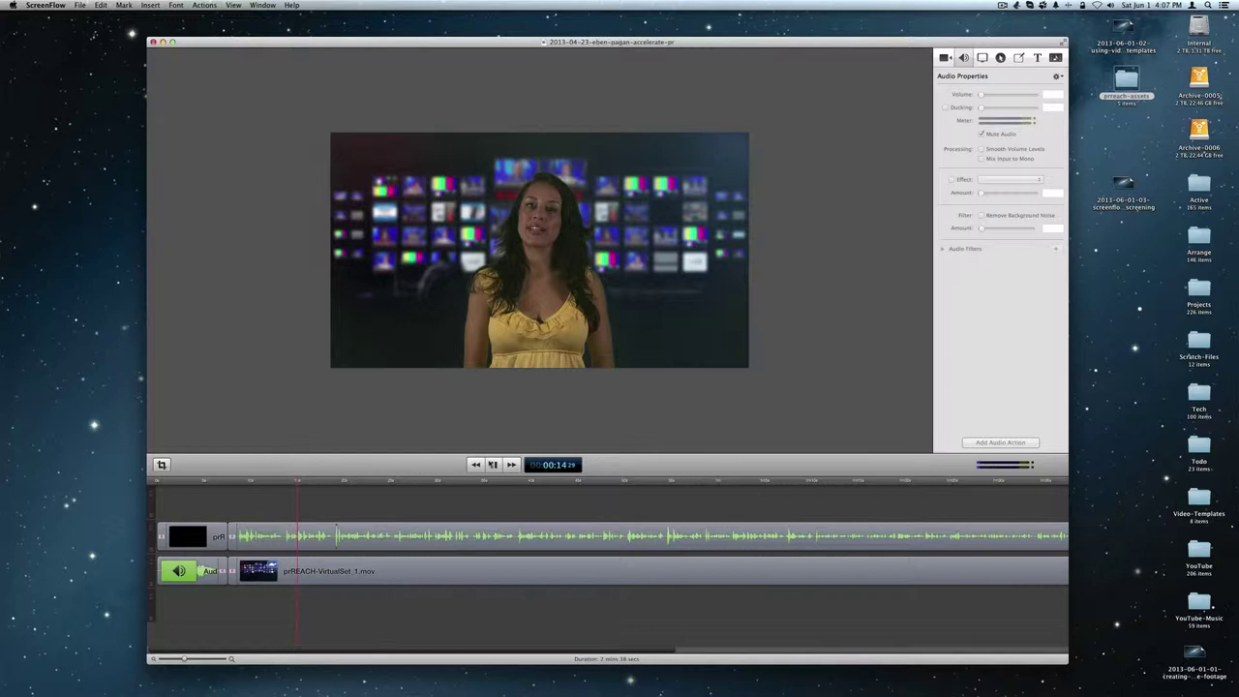
pyautogui.press('space')
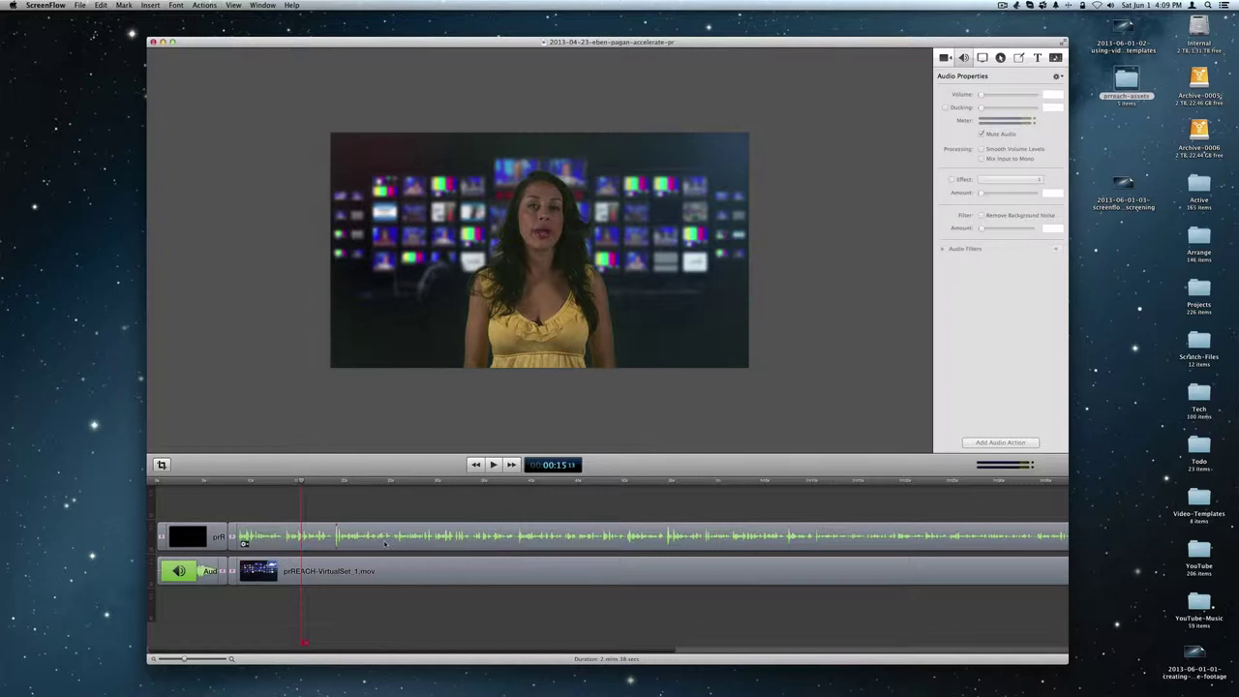
# Save the muted-audio project with File > Save, then quit ScreenFlow.
pyautogui.click(80, 5)
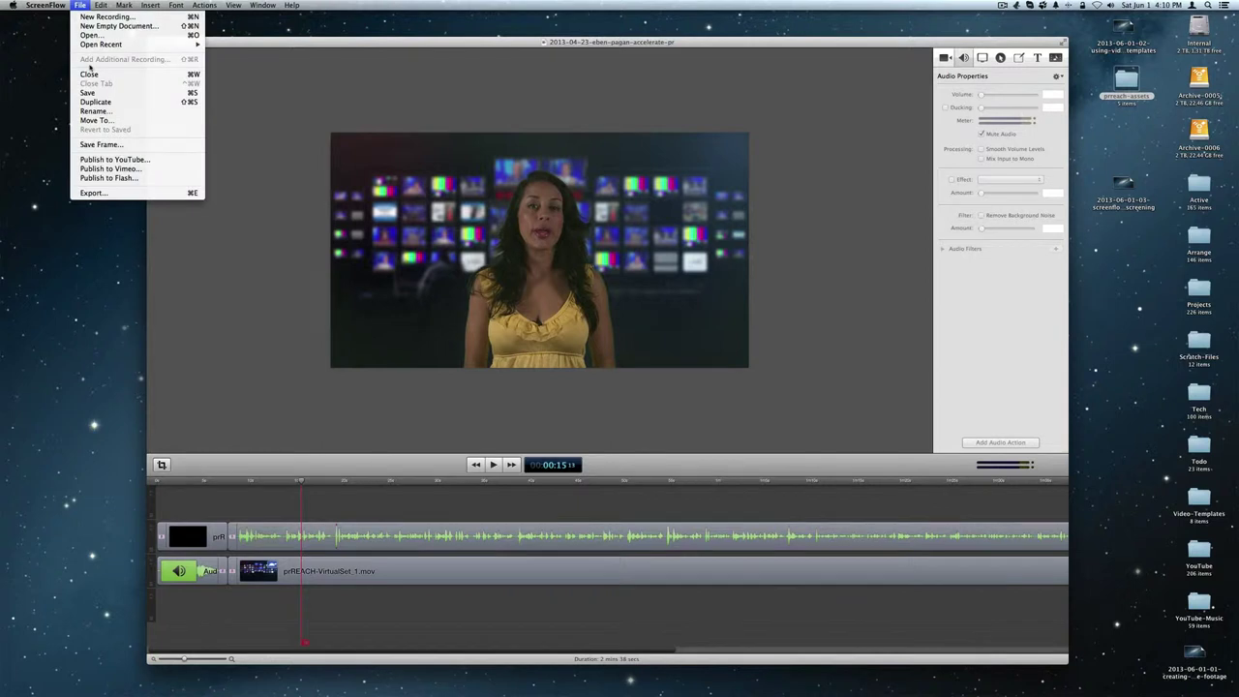
pyautogui.click(91, 96)
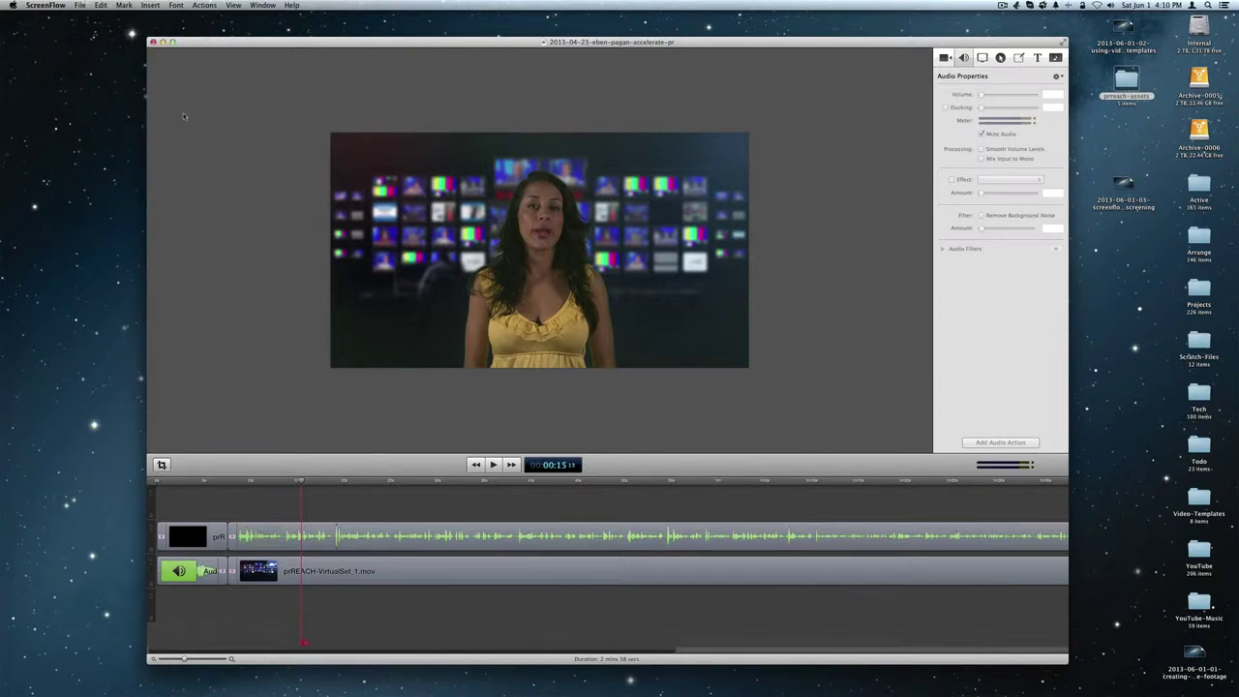
pyautogui.click(80, 5)
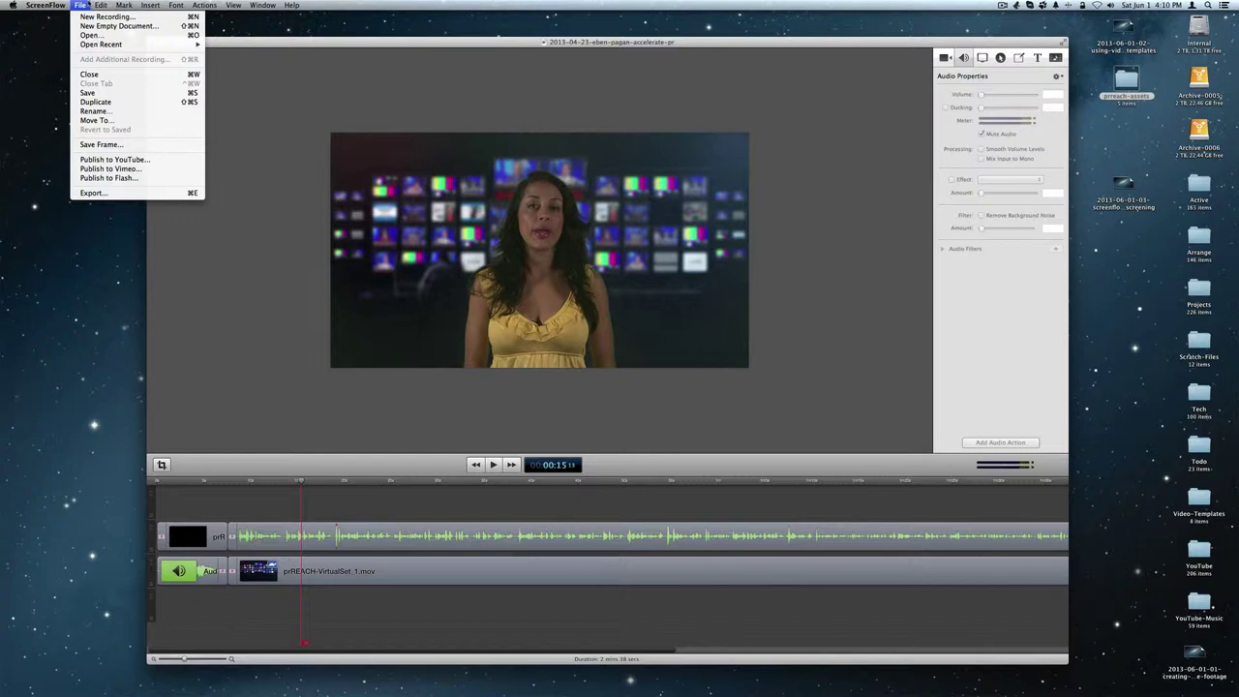
pyautogui.click(85, 93)
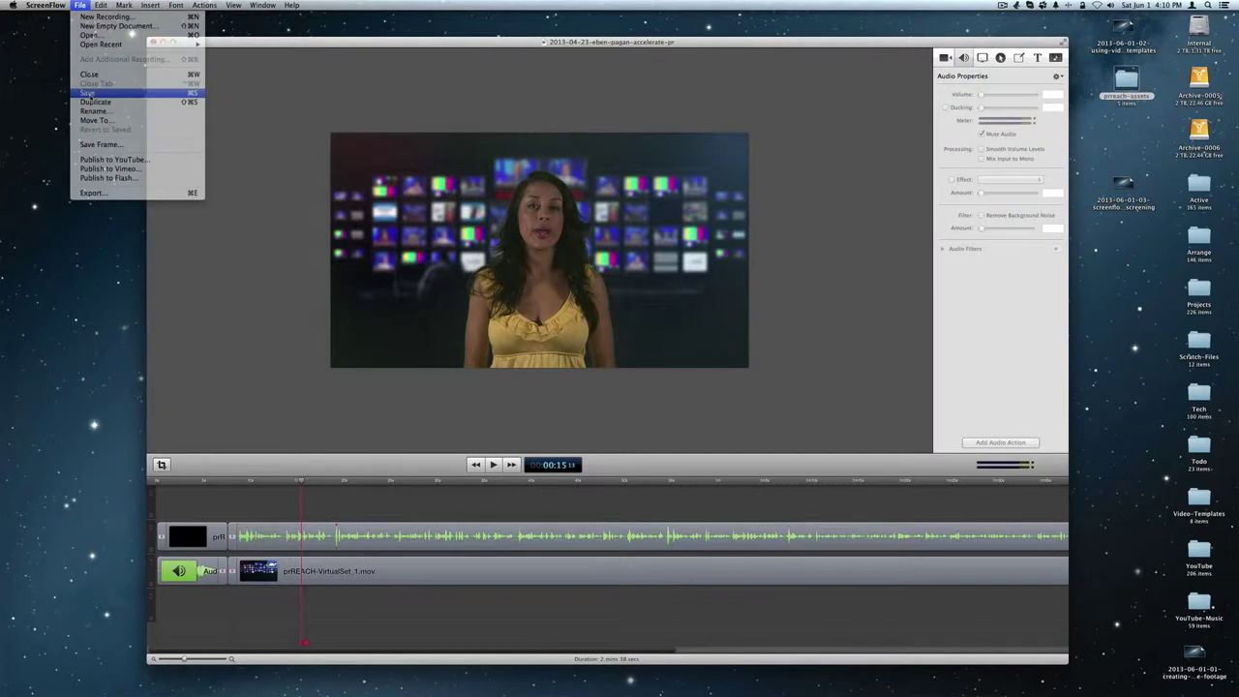
pyautogui.click(45, 5)
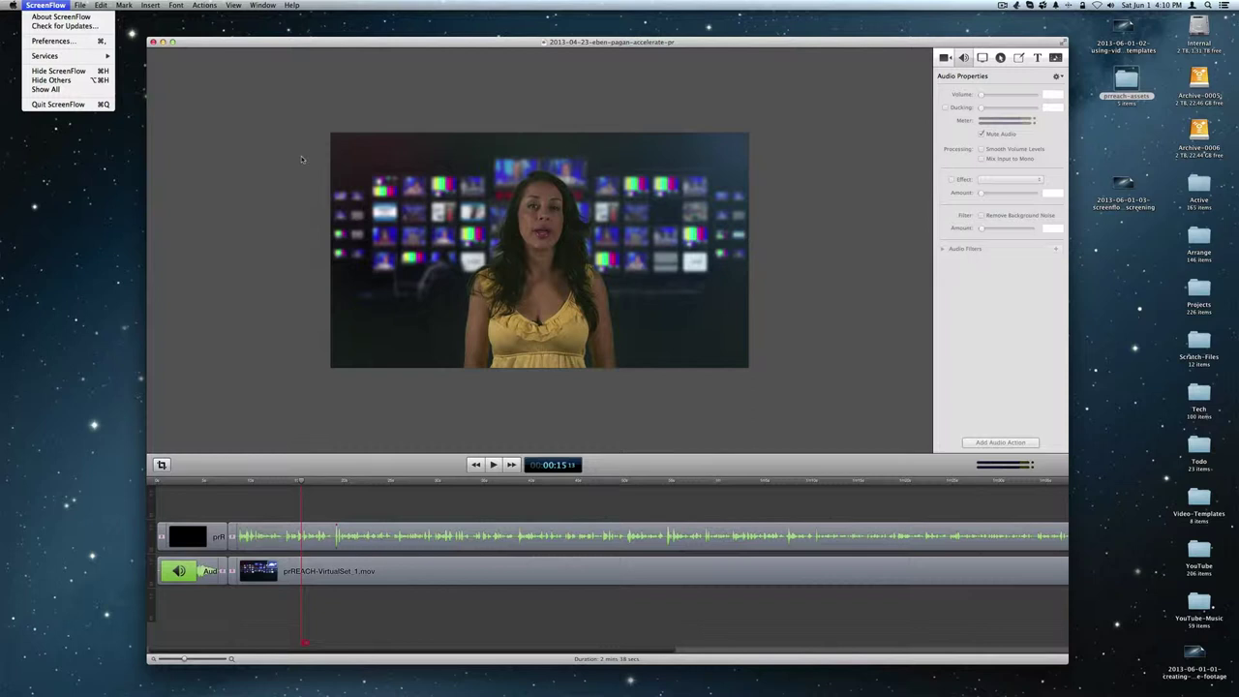
pyautogui.click(56, 105)
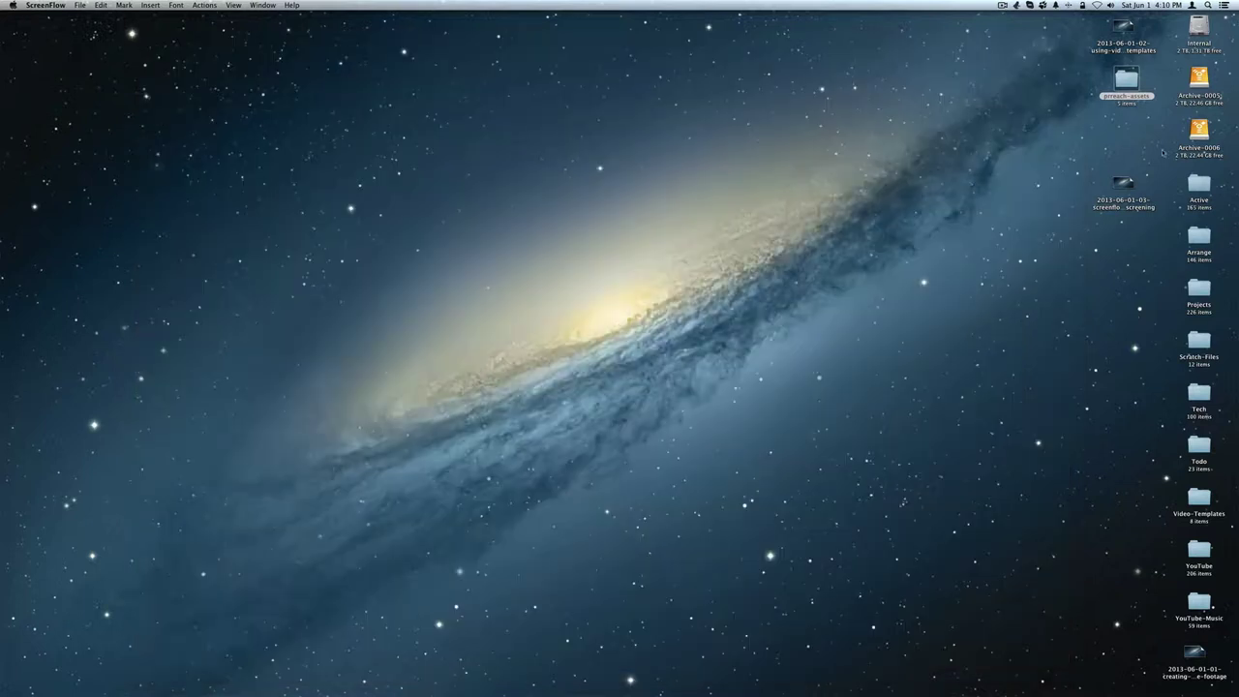
# Duplicate the 2013-04-23-eben-pagan-accelerate-pr project file inside the prreach-assets folder.
pyautogui.doubleClick(1135, 83)
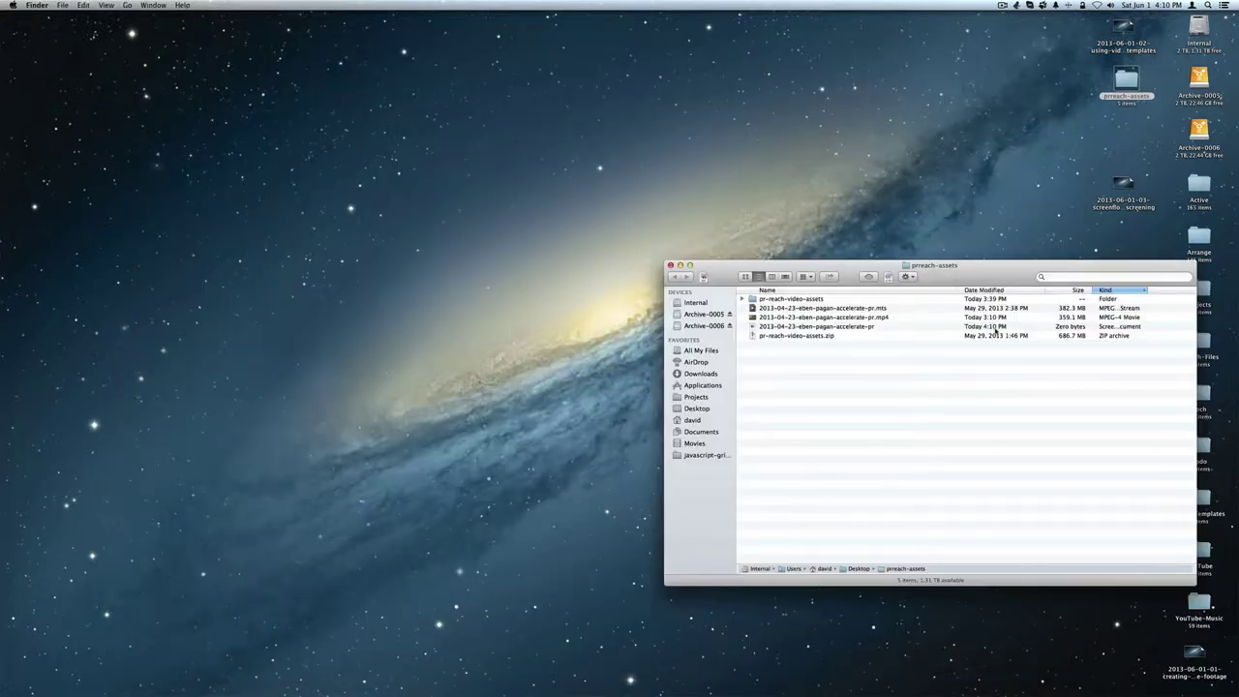
pyautogui.moveTo(947, 272); pyautogui.dragTo(606, 184)
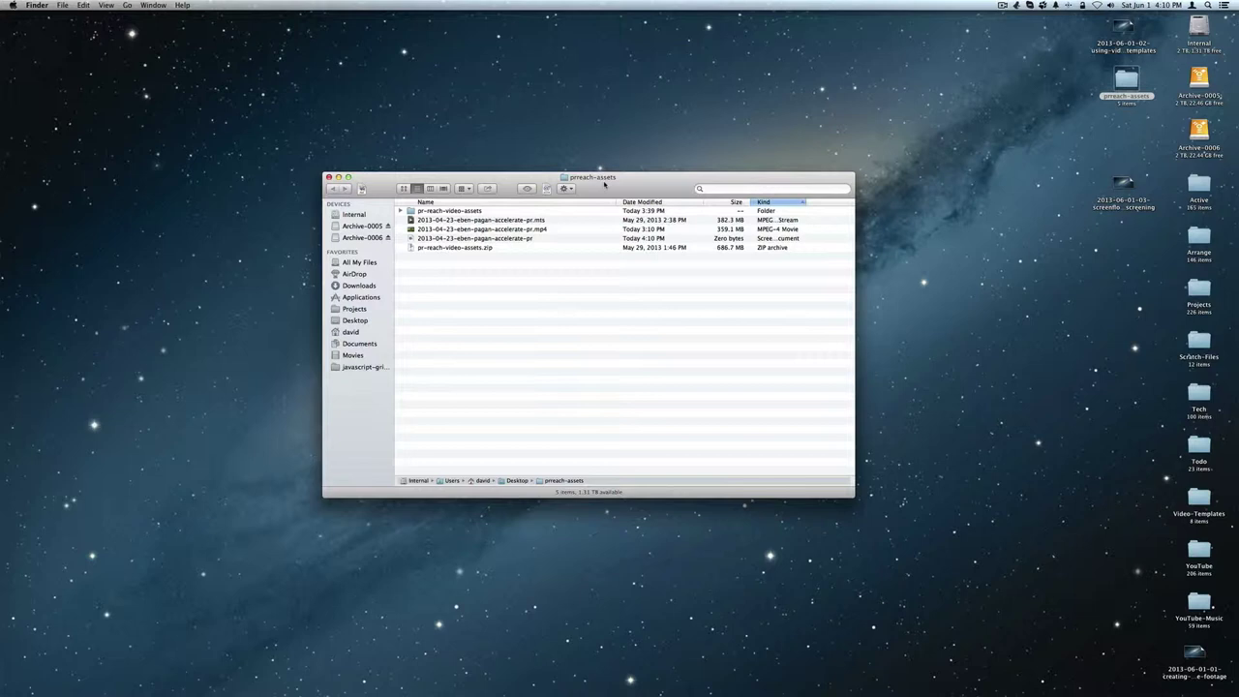
pyautogui.click(510, 239)
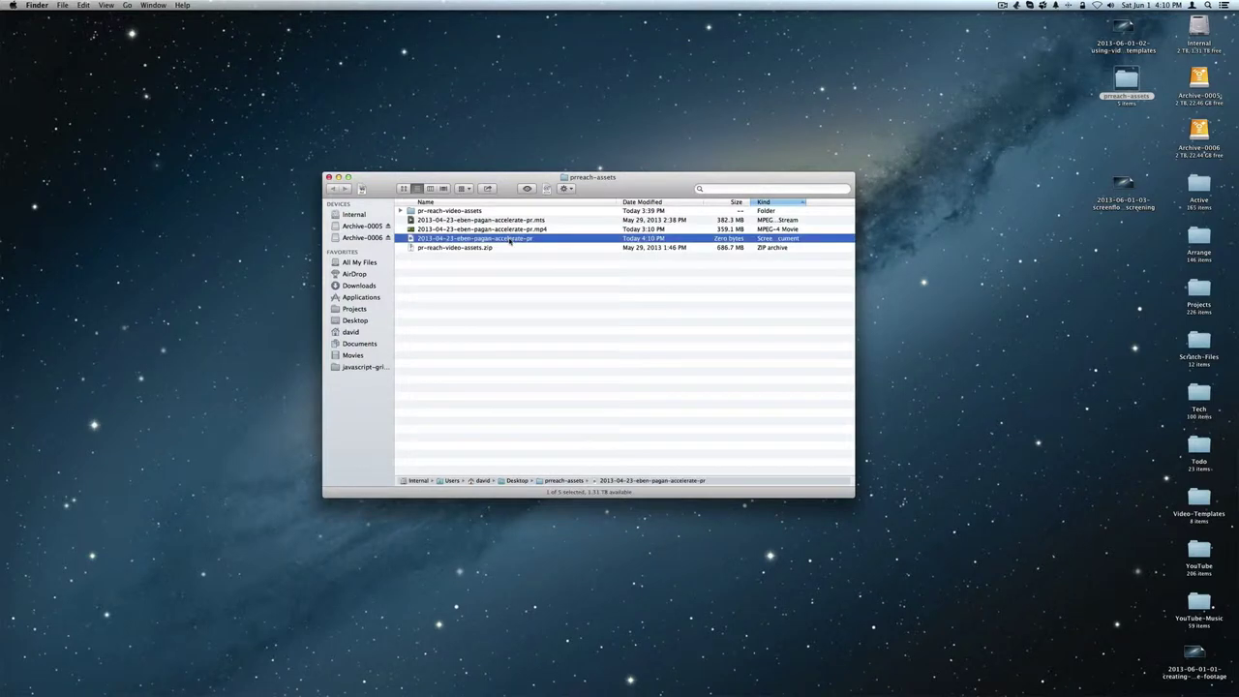
pyautogui.rightClick(510, 240)
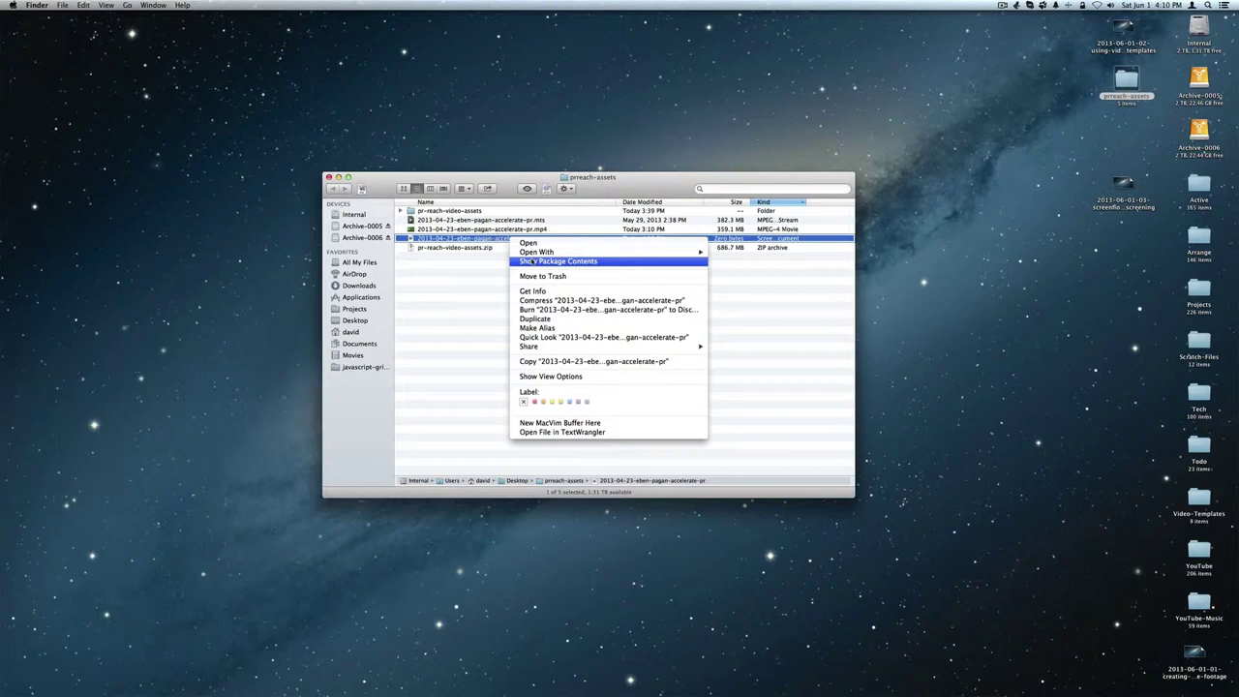
pyautogui.click(531, 321)
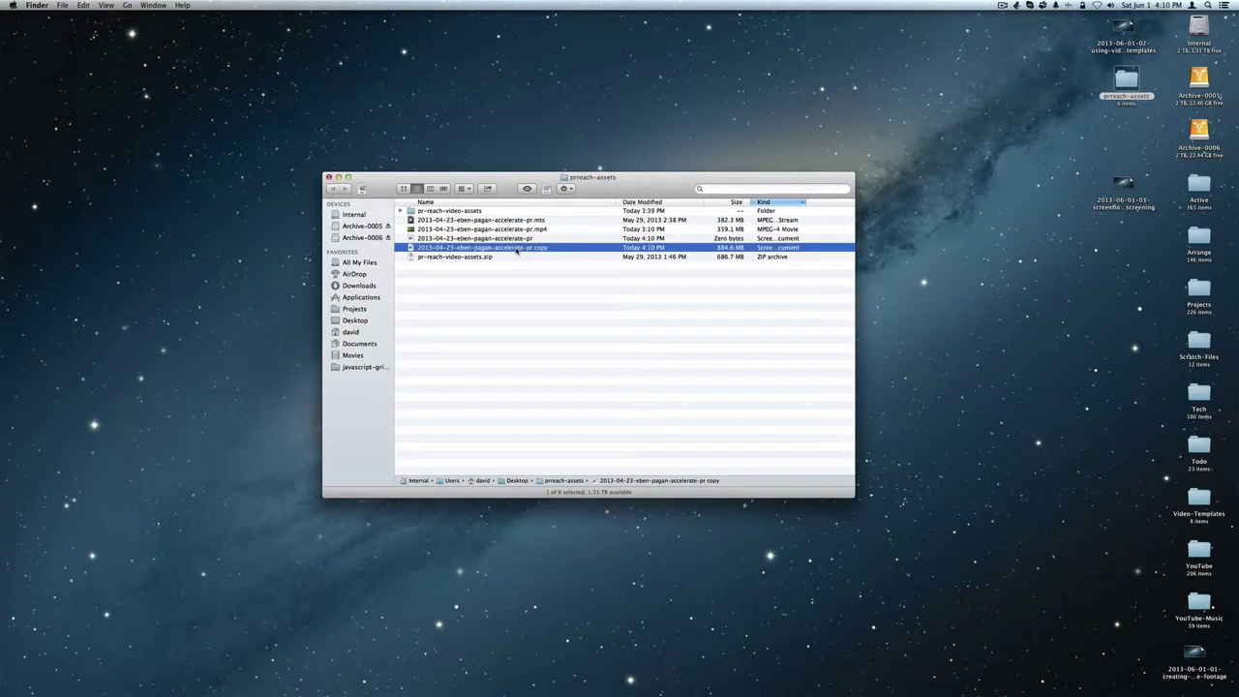
# Replace the duplicate's 'copy' name with 'screenflow-template-pr-reach', correcting typos along the way.
pyautogui.click(517, 247)
pyautogui.press('BackSpace')
pyautogui.write('pr-reach-ta')
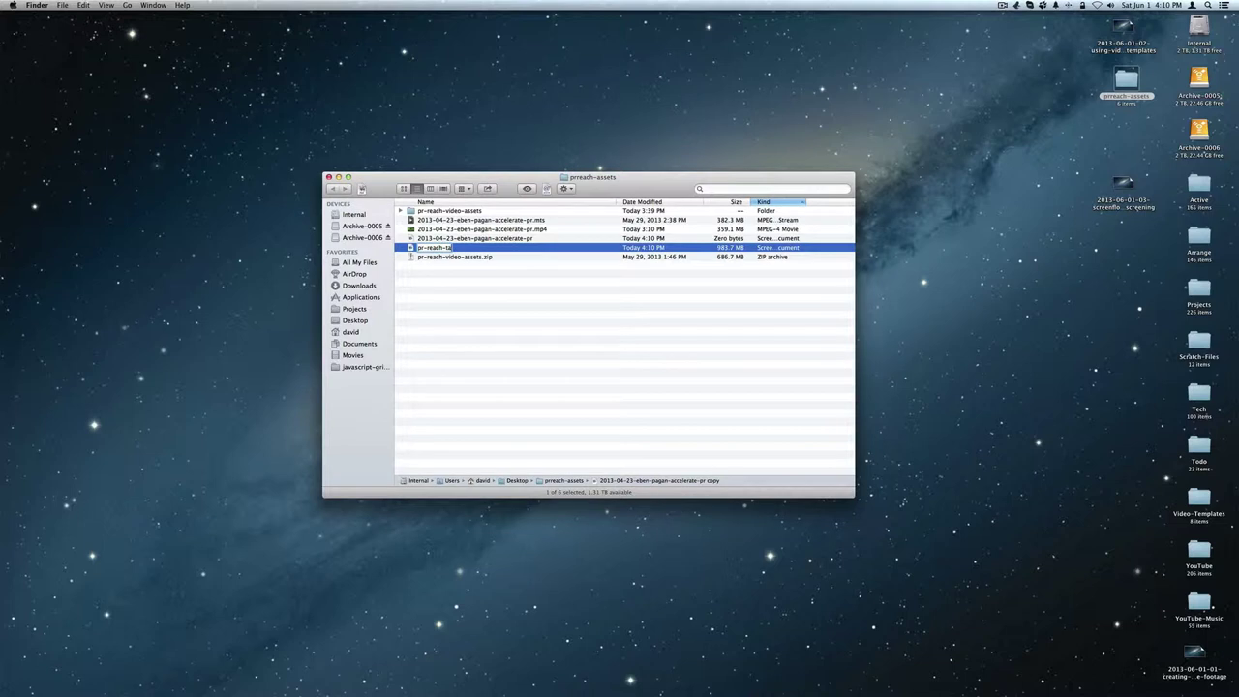
pyautogui.press('BackSpace')
pyautogui.press('BackSpace')
pyautogui.write('scr')
pyautogui.press('BackSpace')
pyautogui.press('BackSpace')
pyautogui.press('BackSpace')
pyautogui.press('BackSpace')
pyautogui.press('BackSpace')
pyautogui.press('BackSpace')
pyautogui.press('BackSpace')
pyautogui.press('BackSpace')
pyautogui.press('BackSpace')
pyautogui.press('BackSpace')
pyautogui.press('BackSpace')
pyautogui.press('BackSpace')
pyautogui.write('screen-flow-')
pyautogui.press('BackSpace')
pyautogui.press('BackSpace')
pyautogui.press('BackSpace')
pyautogui.press('BackSpace')
pyautogui.press('BackSpace')
pyautogui.press('BackSpace')
pyautogui.write('flow-template-pr-reach')
pyautogui.press('Return')
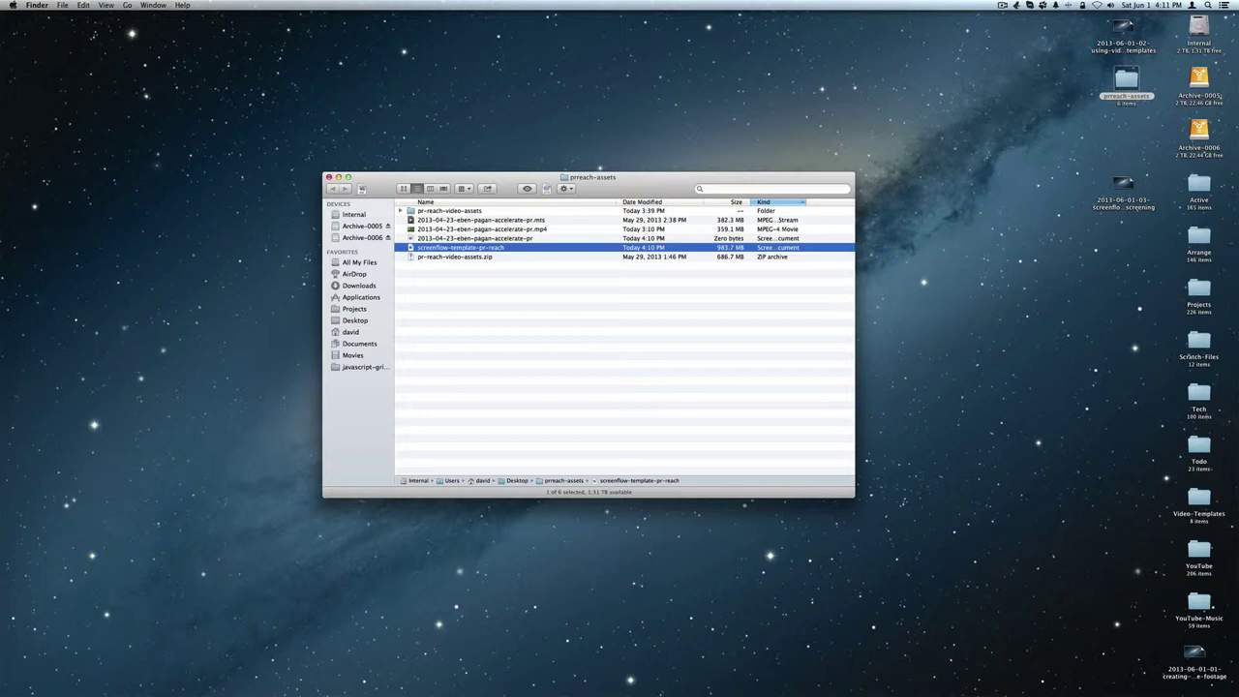
# Inspect the template's package contents, select the .mp4 in Media, then go back to prreach-assets.
pyautogui.rightClick(500, 250)
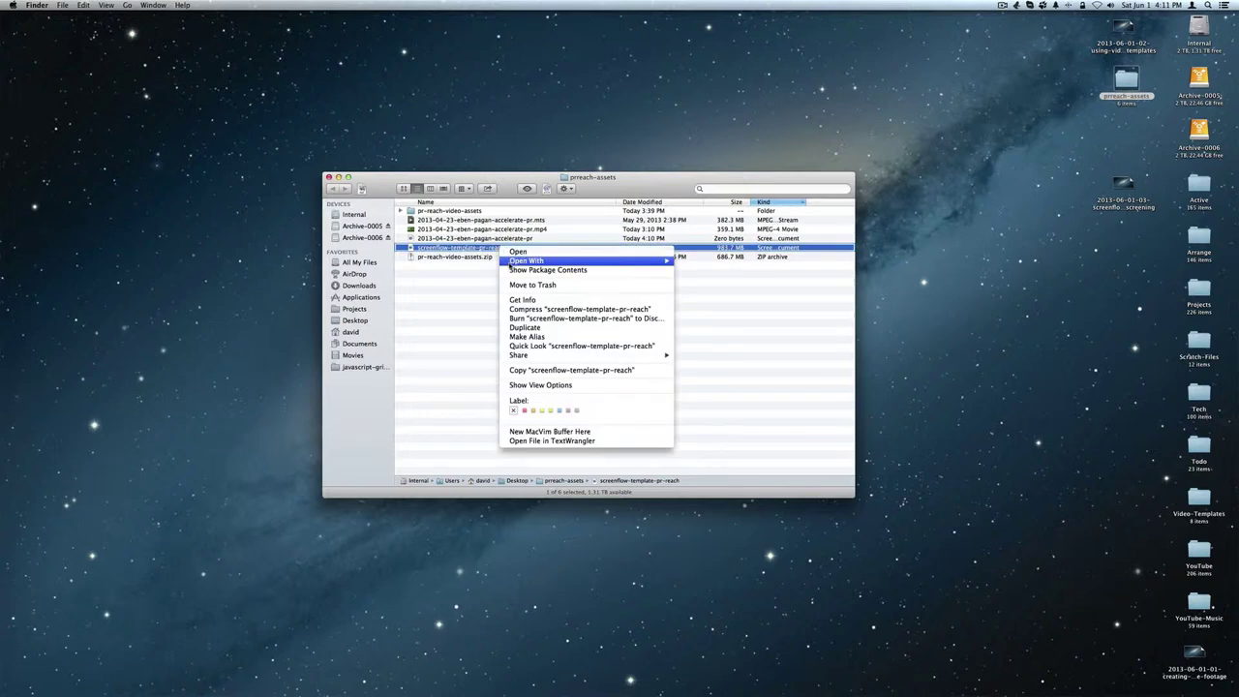
pyautogui.click(507, 269)
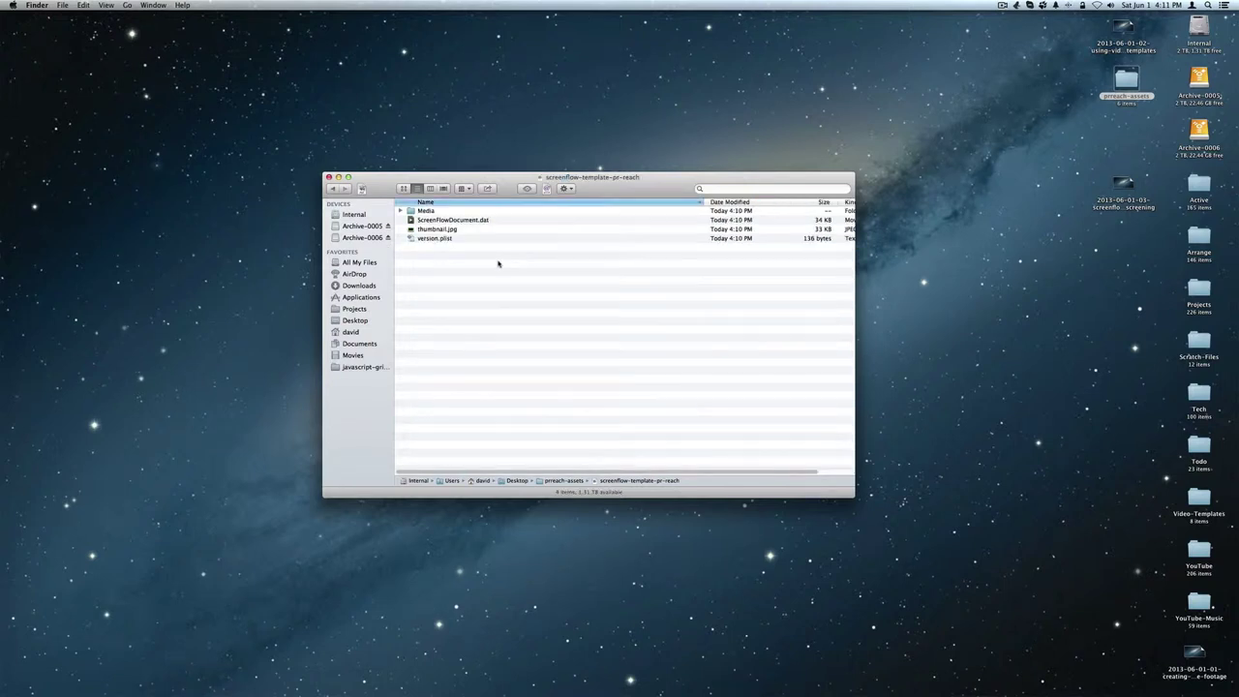
pyautogui.click(399, 211)
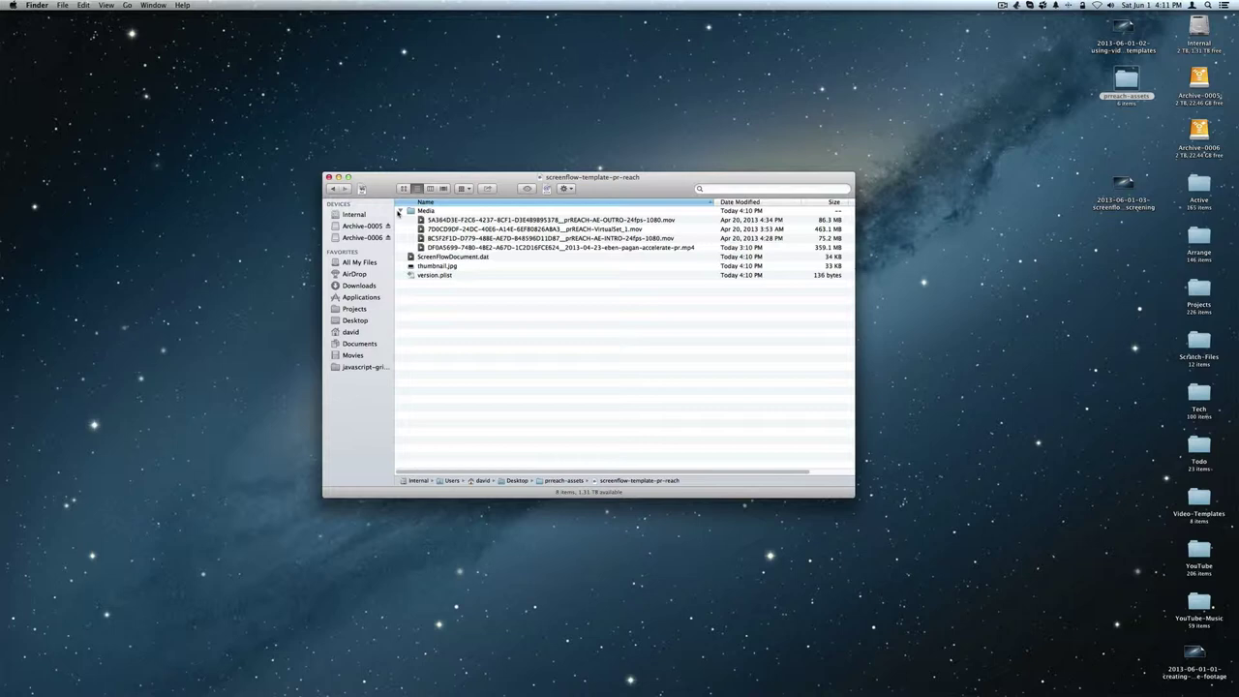
pyautogui.click(613, 251)
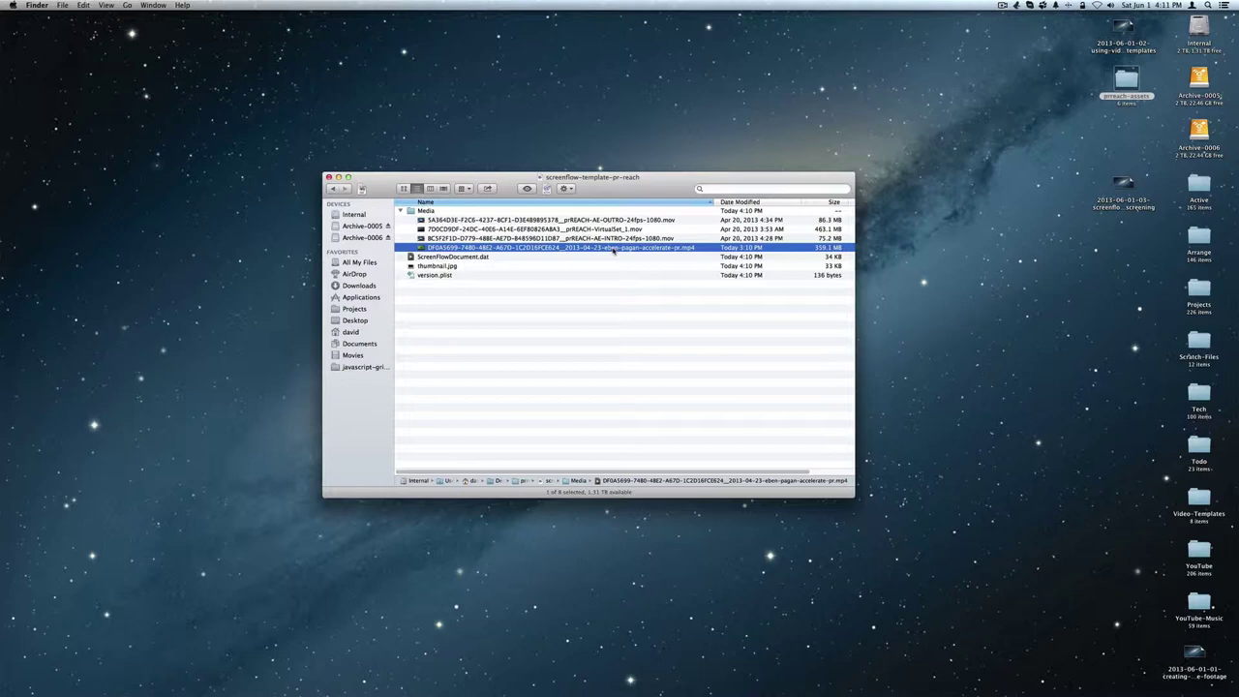
pyautogui.click(334, 190)
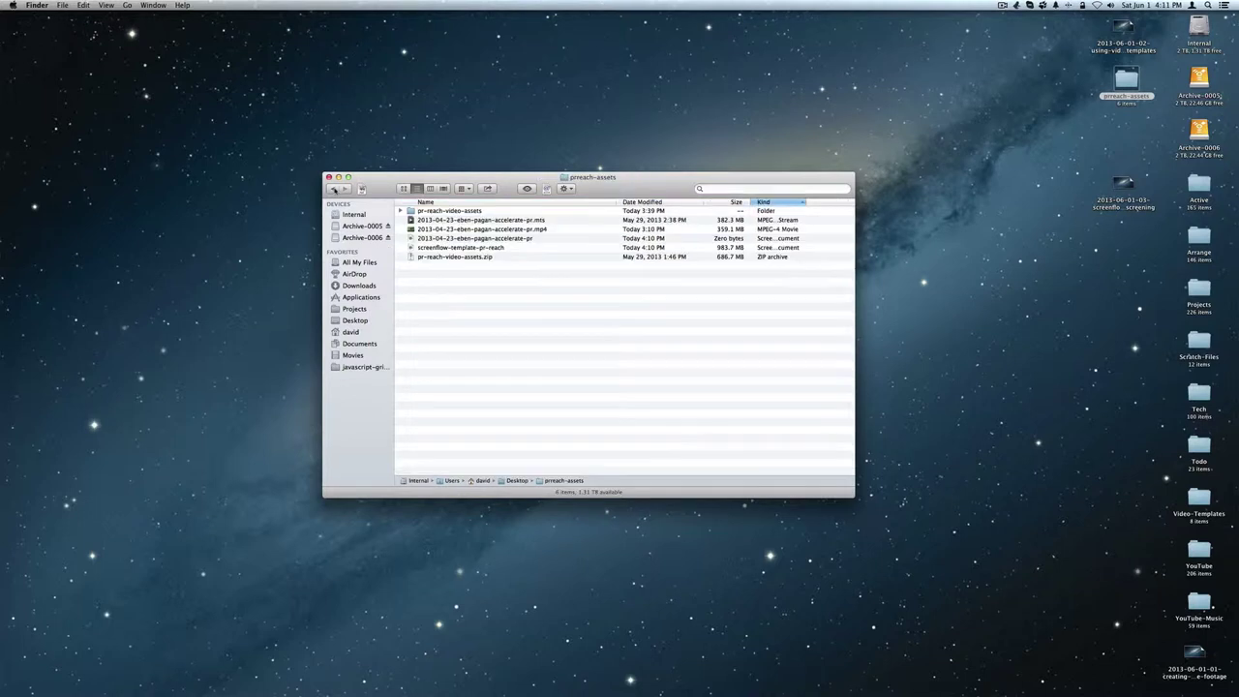
# Open screenflow-template-pr-reach and remove the green-screen presenter clip with Delete Media from the Media Library.
pyautogui.doubleClick(475, 248)
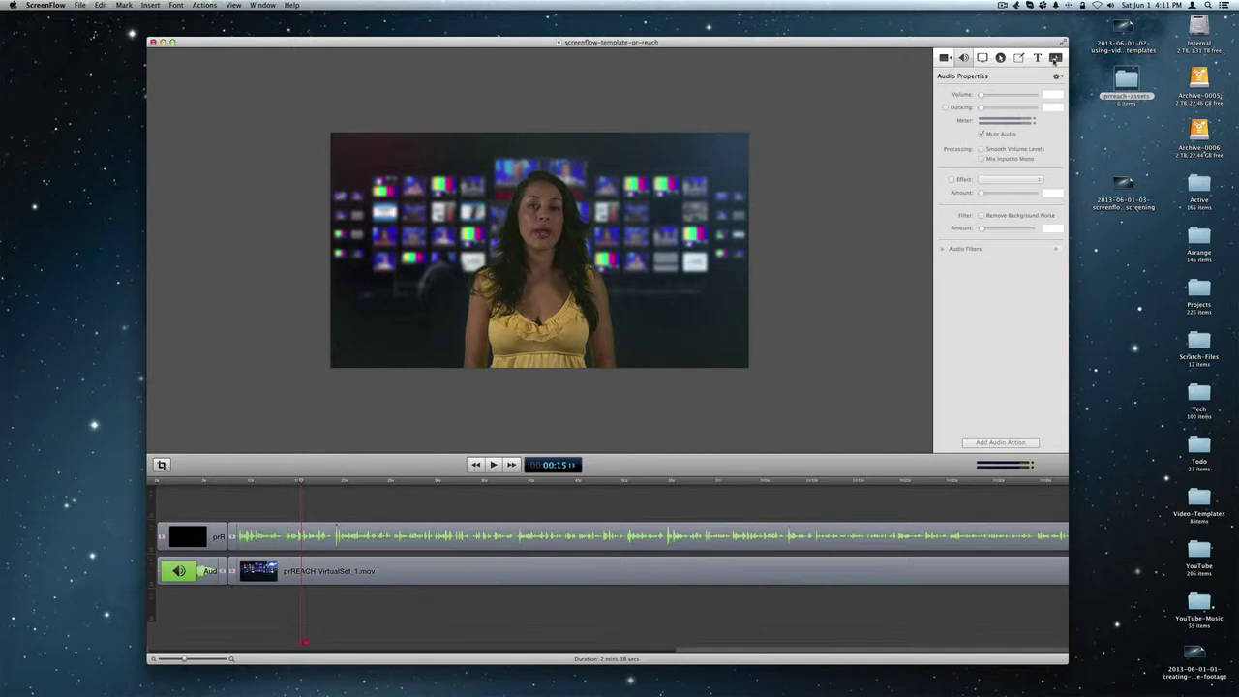
pyautogui.click(1055, 58)
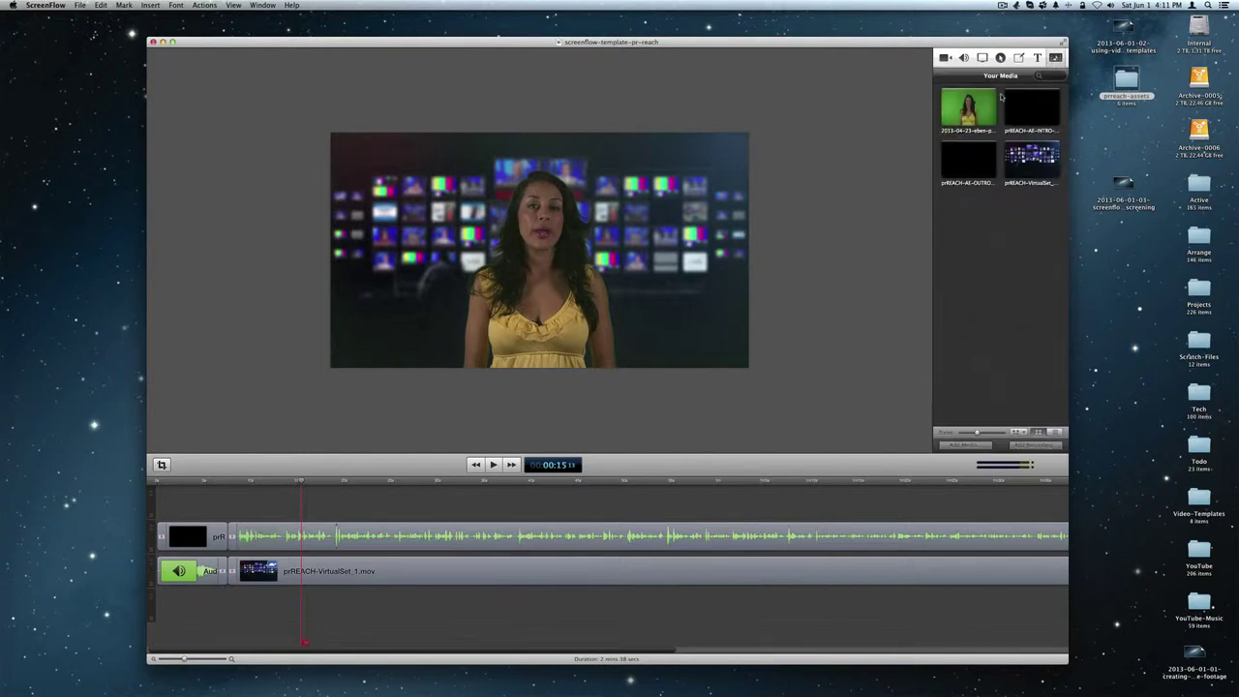
pyautogui.click(976, 110)
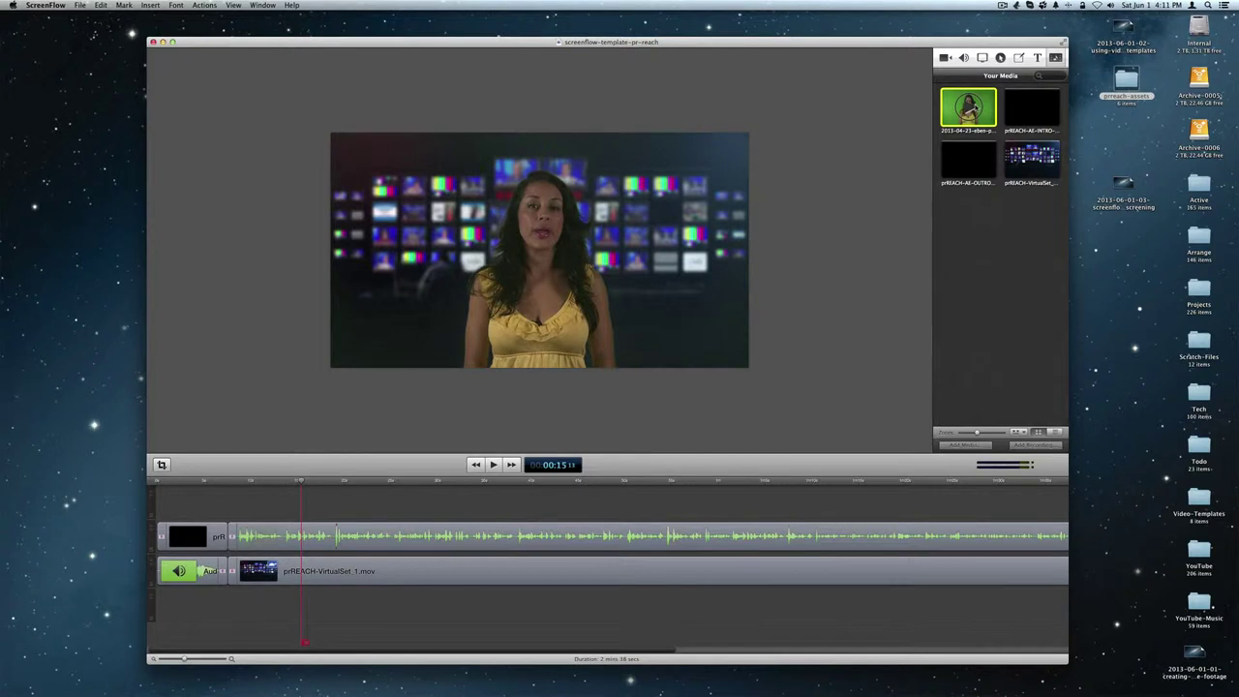
pyautogui.rightClick(974, 103)
pyautogui.click(1007, 150)
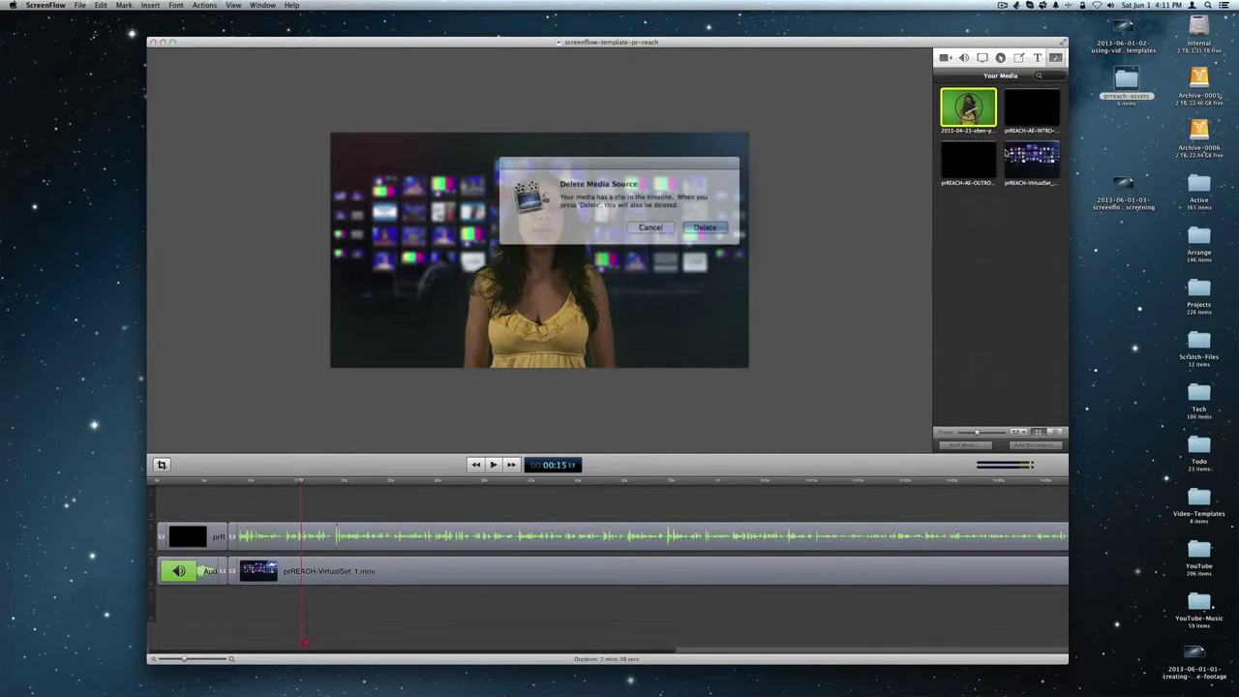
pyautogui.click(690, 224)
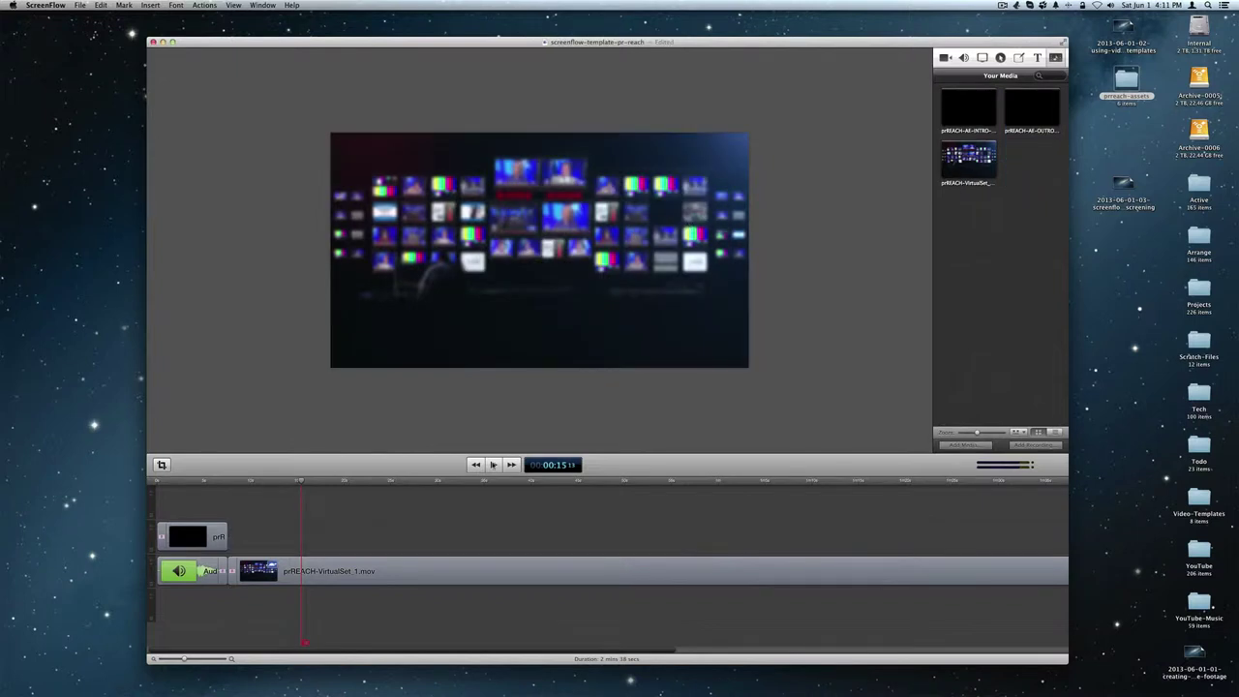
# Play the template from the beginning, stop, and jump to the timeline's end.
pyautogui.click(475, 465)
pyautogui.click(493, 465)
pyautogui.click(494, 465)
pyautogui.click(512, 465)
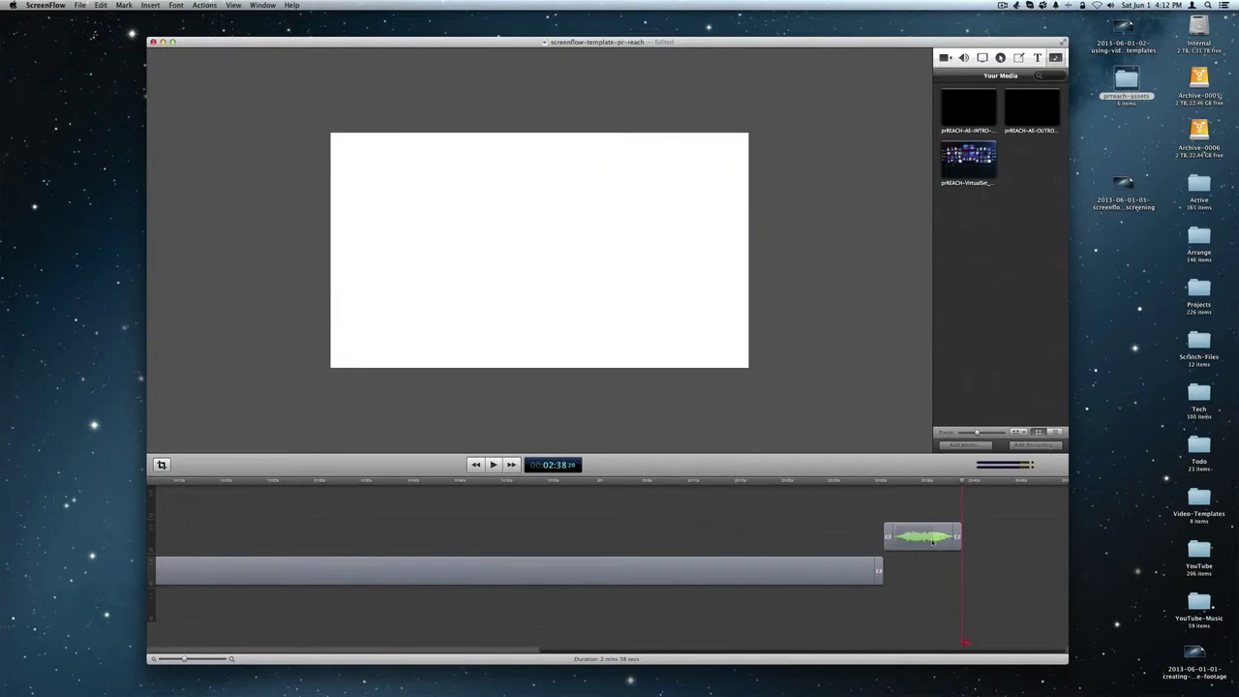
# Move the closing audio clip up one track after the virtual set clip and zoom the timeline out.
pyautogui.click(932, 543)
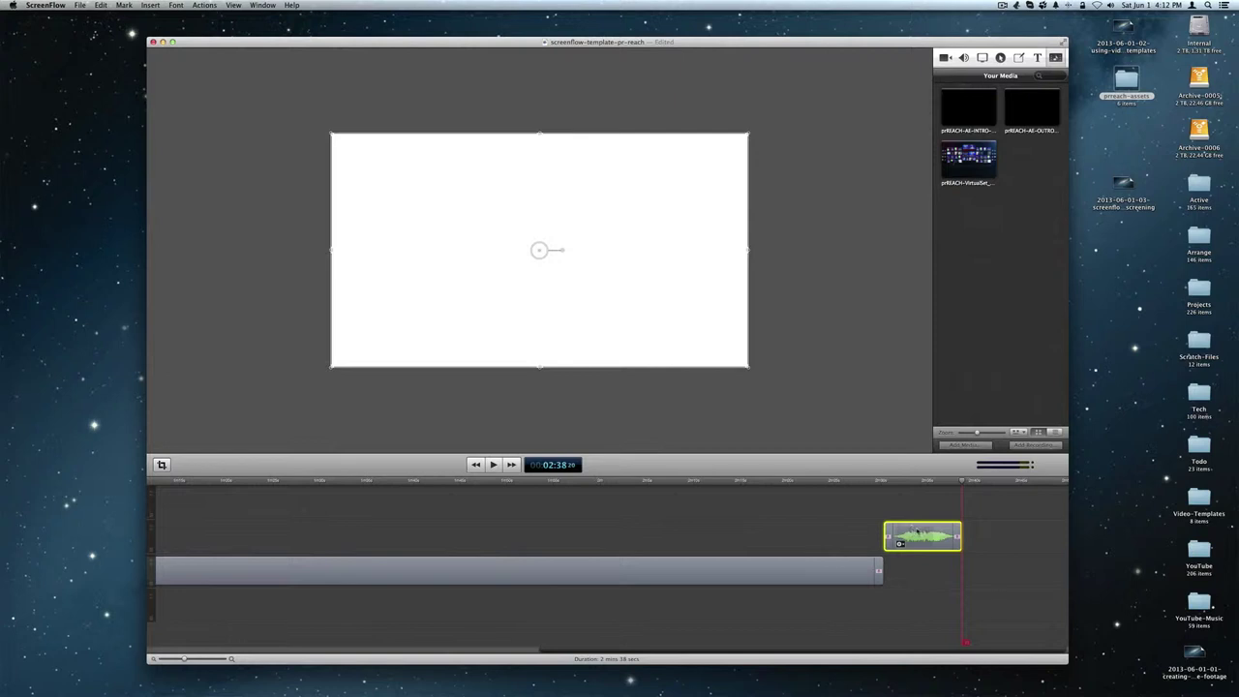
pyautogui.moveTo(916, 530); pyautogui.dragTo(920, 504)
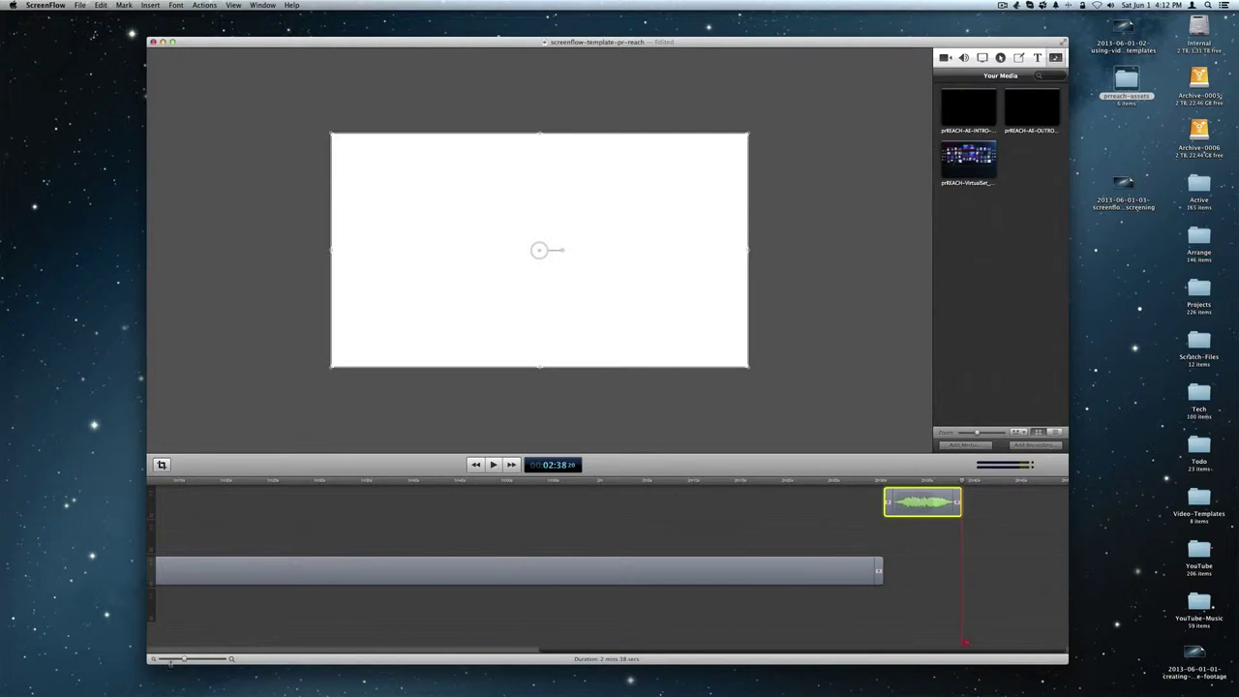
pyautogui.click(170, 659)
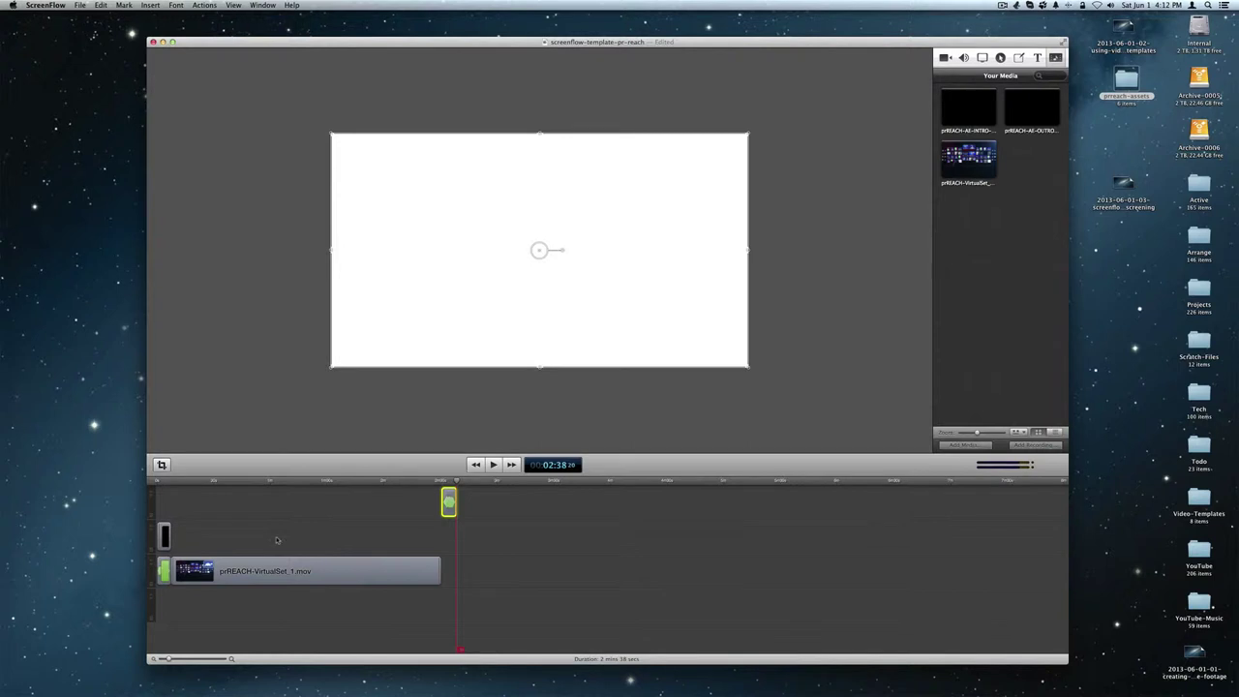
pyautogui.click(344, 533)
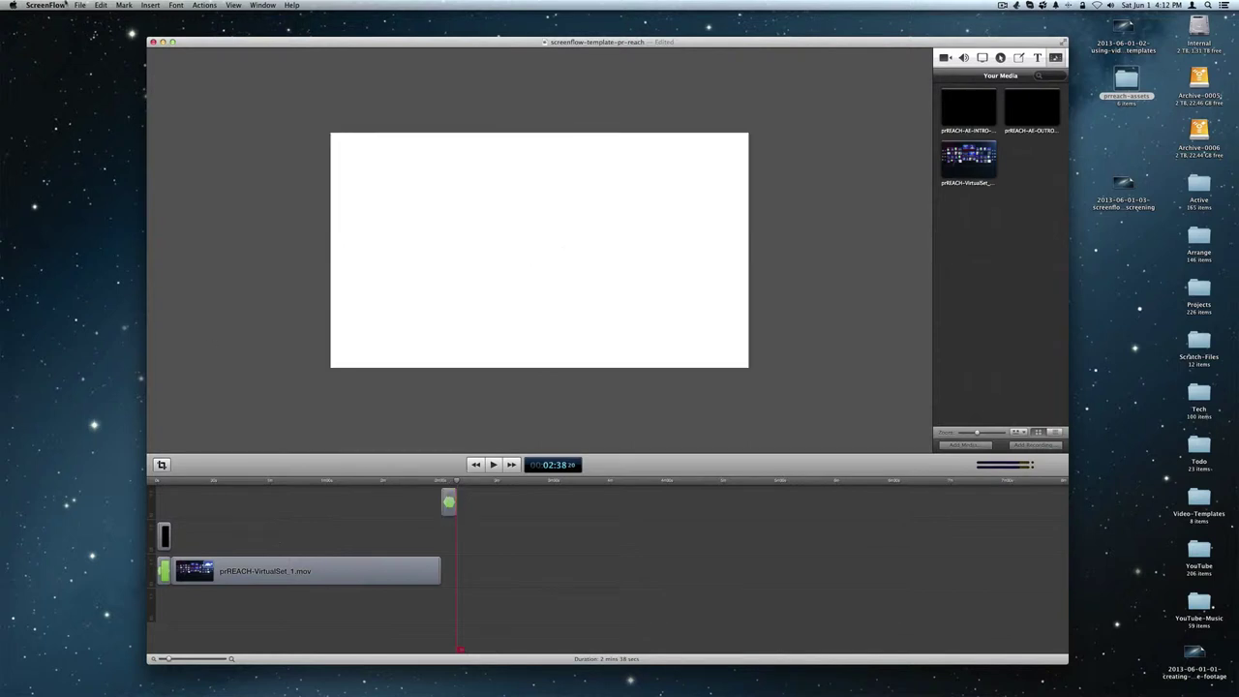
pyautogui.click(45, 5)
pyautogui.moveTo(79, 5)
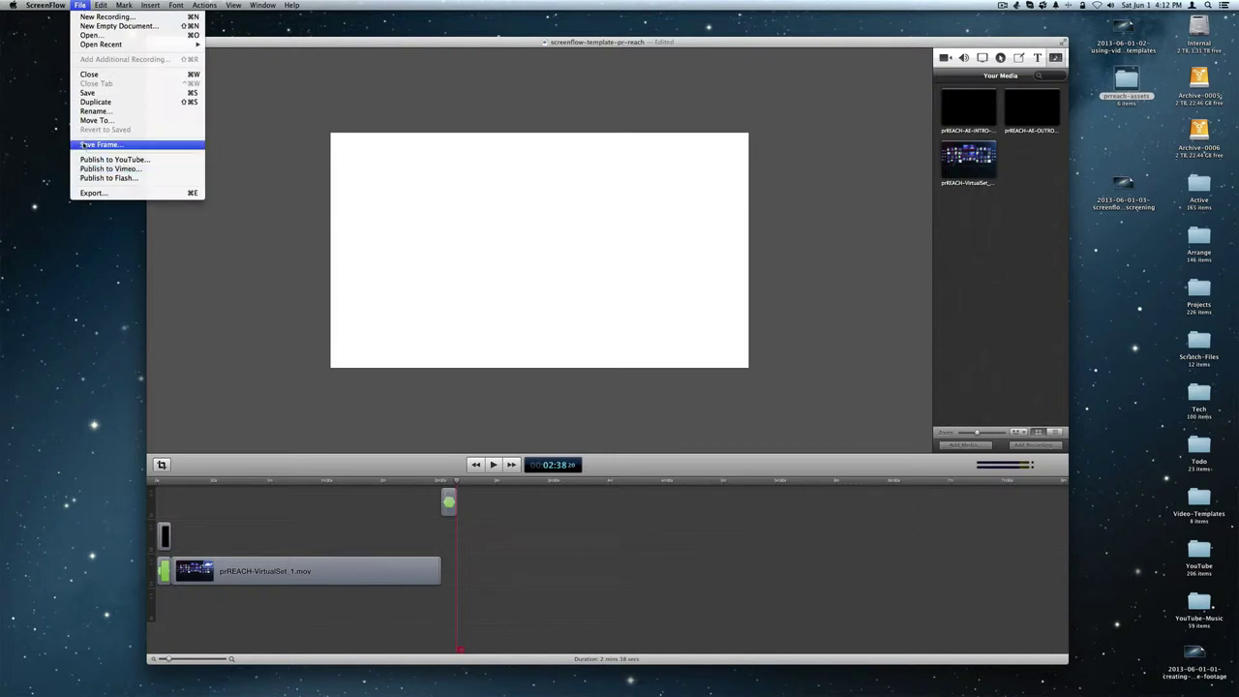
# Save the template, confirm its package Media folder holds only three .mov clips, and close Finder.
pyautogui.click(87, 92)
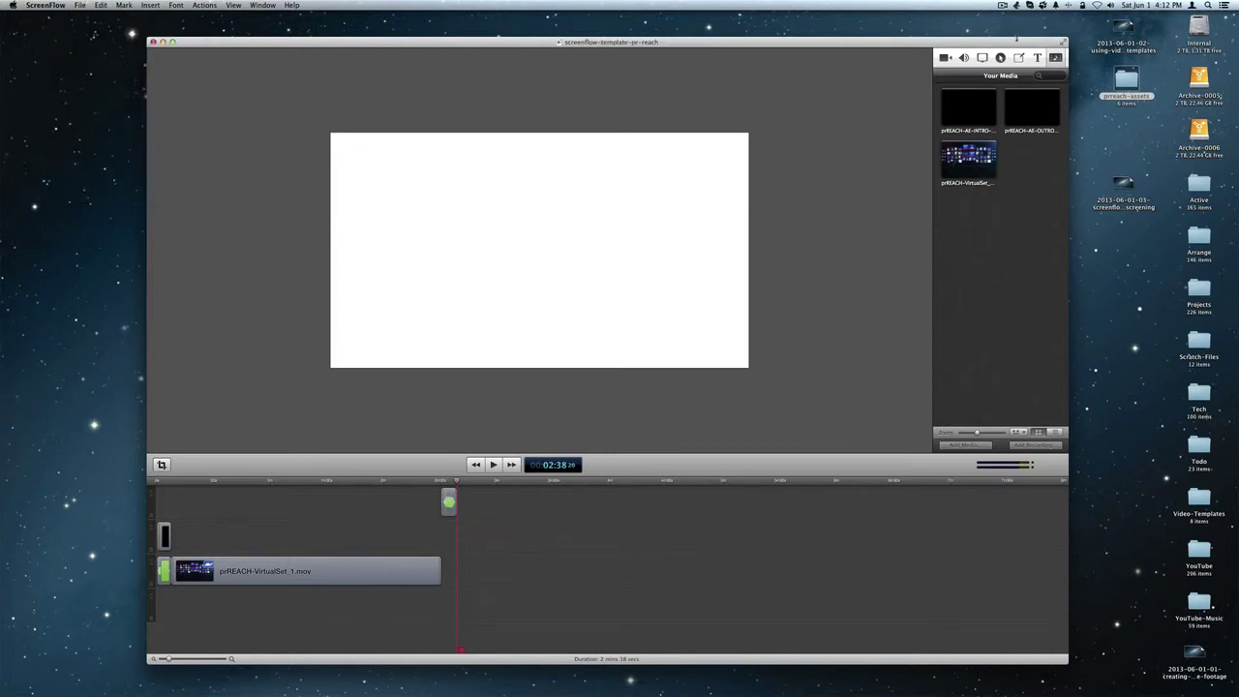
pyautogui.doubleClick(1131, 83)
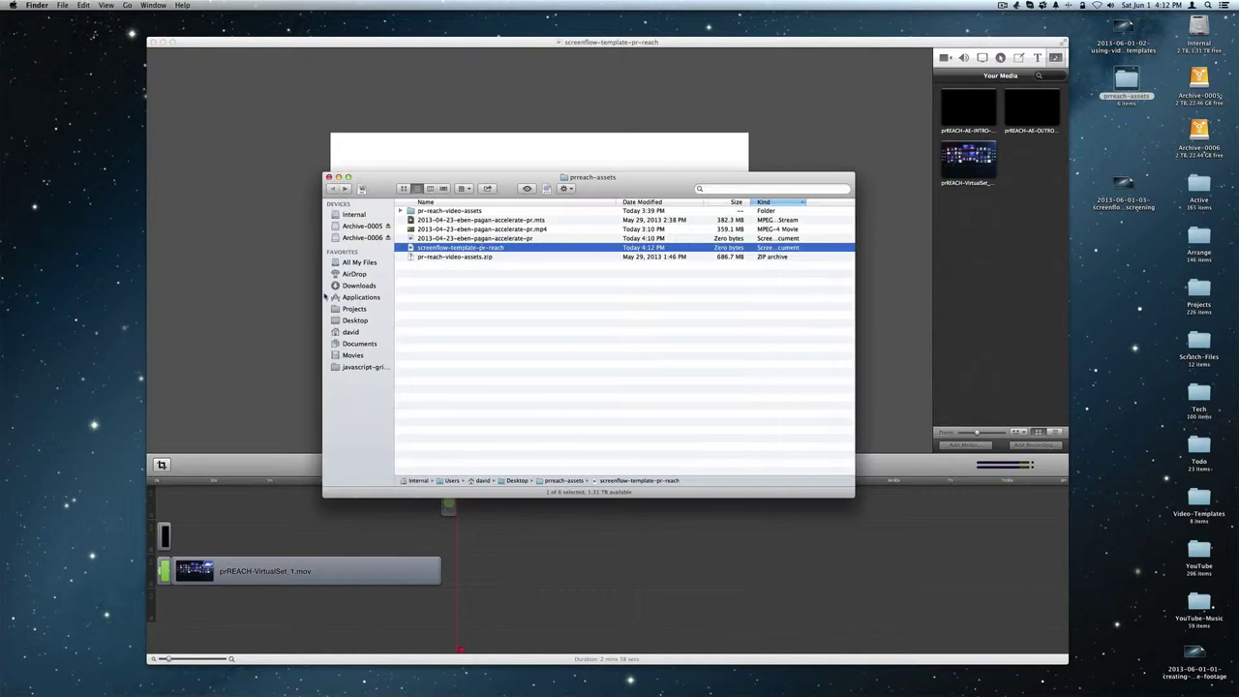
pyautogui.rightClick(482, 248)
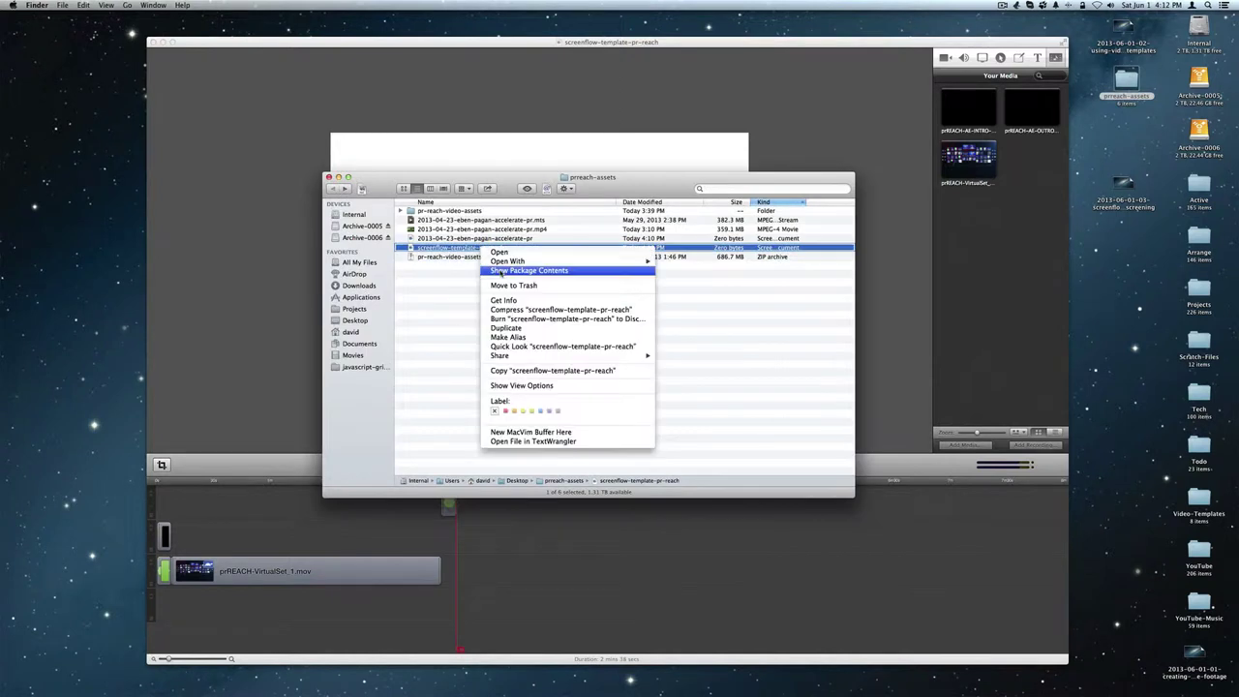
pyautogui.click(502, 271)
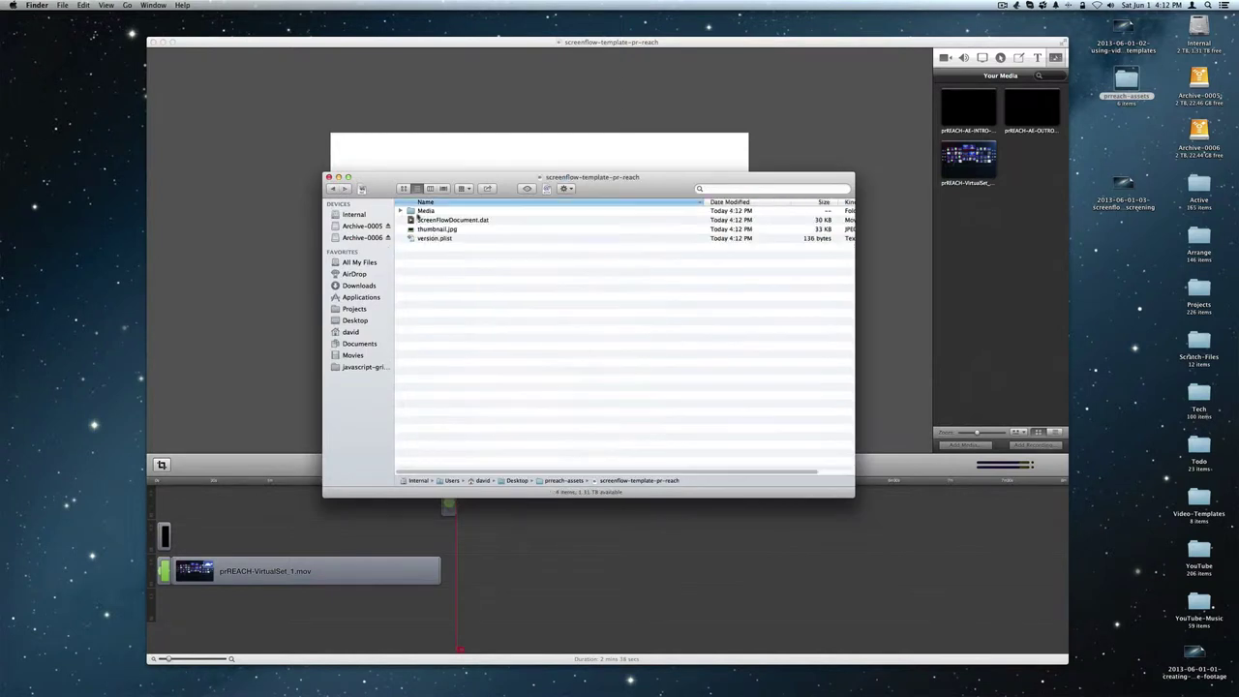
pyautogui.click(400, 211)
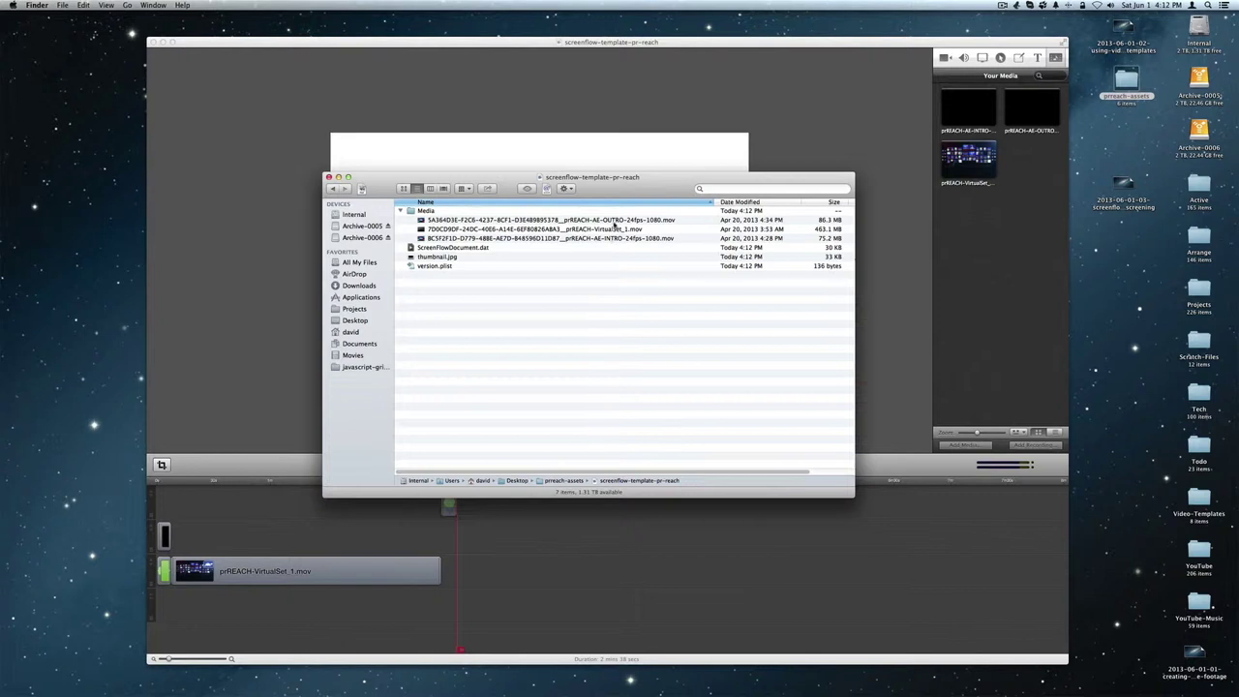
pyautogui.click(328, 177)
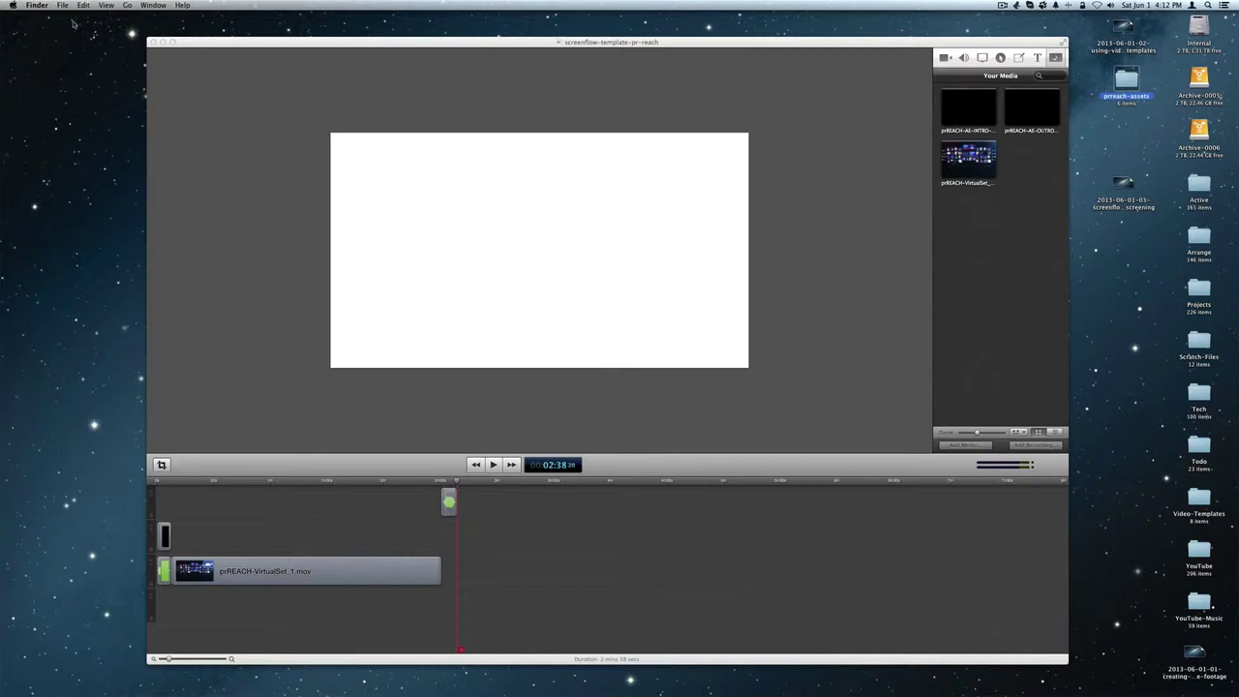
pyautogui.click(152, 48)
# Close the template document and duplicate the screenflow-template-pr-reach file in prreach-assets.
pyautogui.click(152, 42)
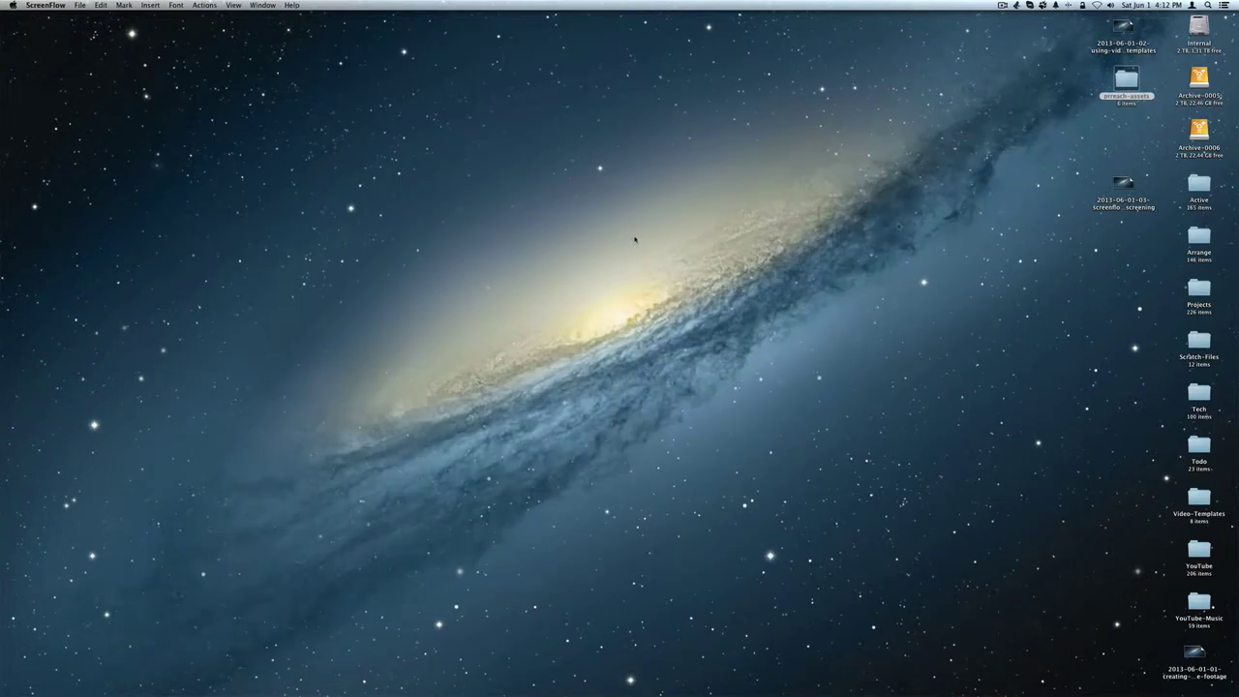
pyautogui.doubleClick(1128, 77)
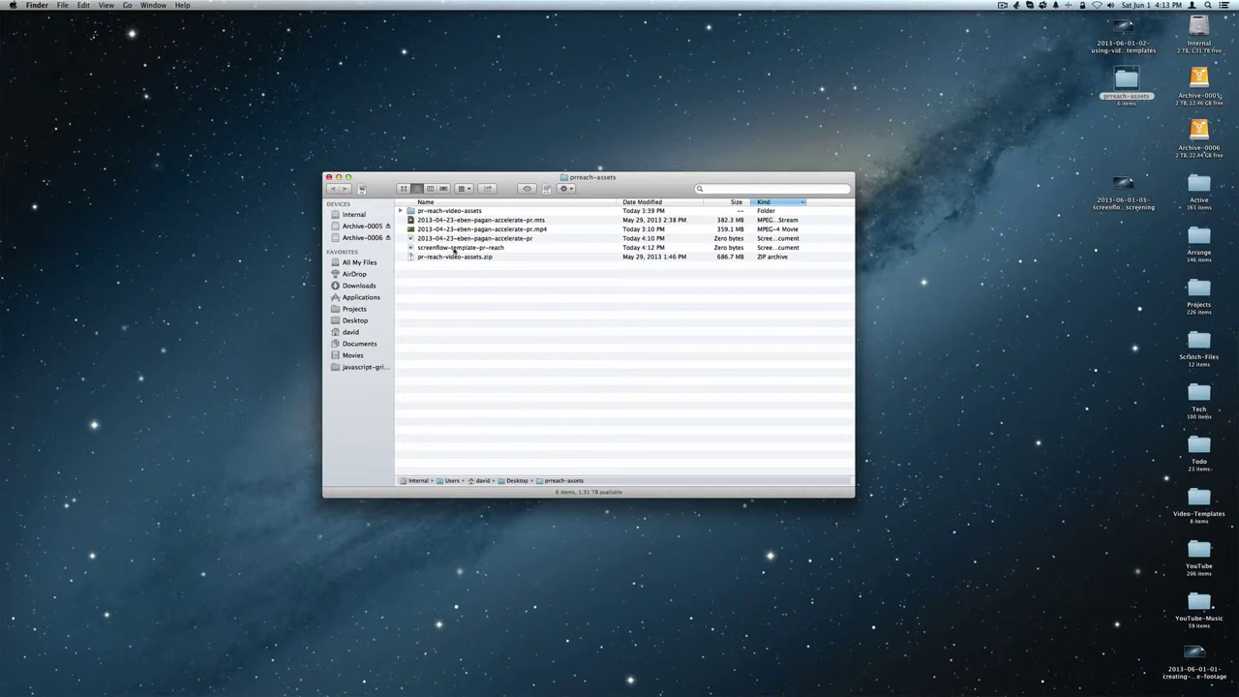
pyautogui.rightClick(456, 249)
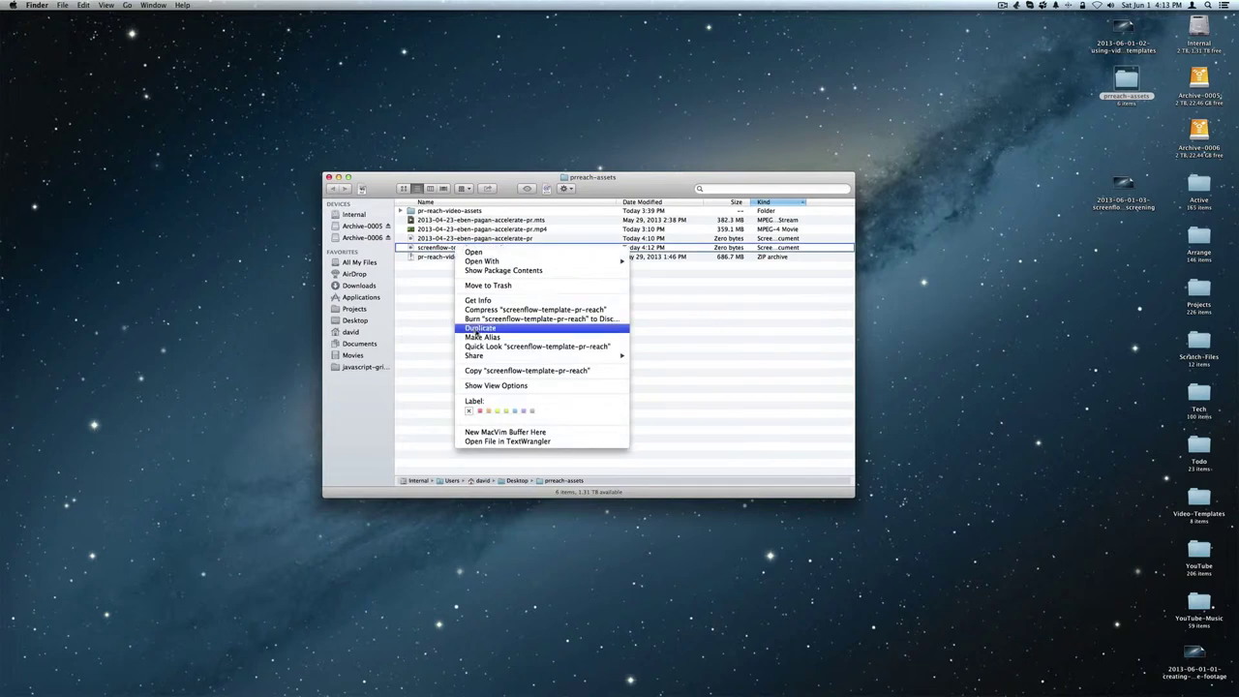
pyautogui.click(478, 330)
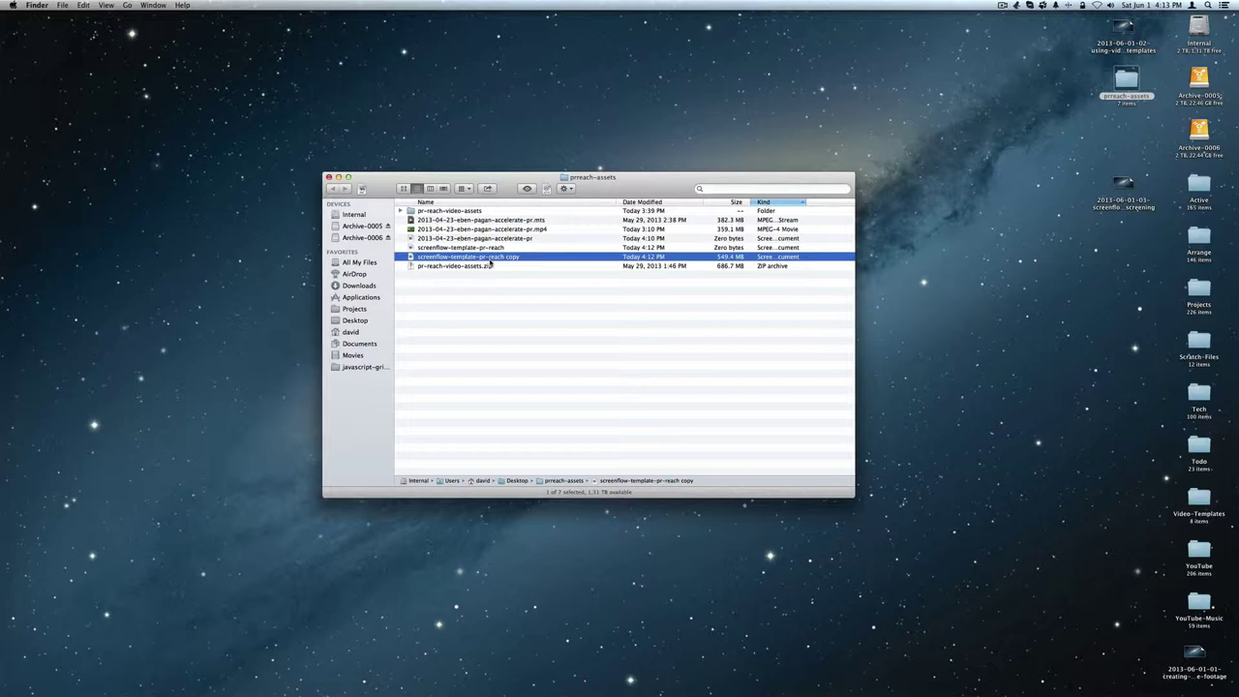
# Rename the template copy to '2013-06-01-pr-austin-uber-dentist'.
pyautogui.press('Return')
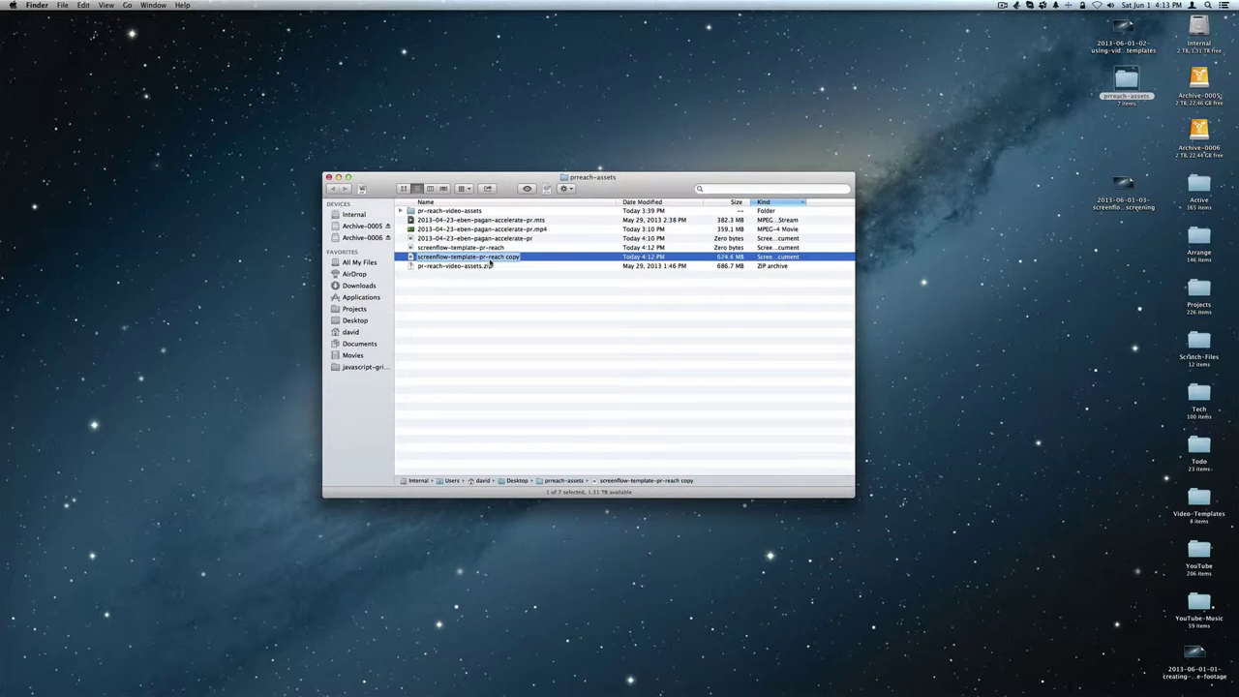
pyautogui.write('2013-')
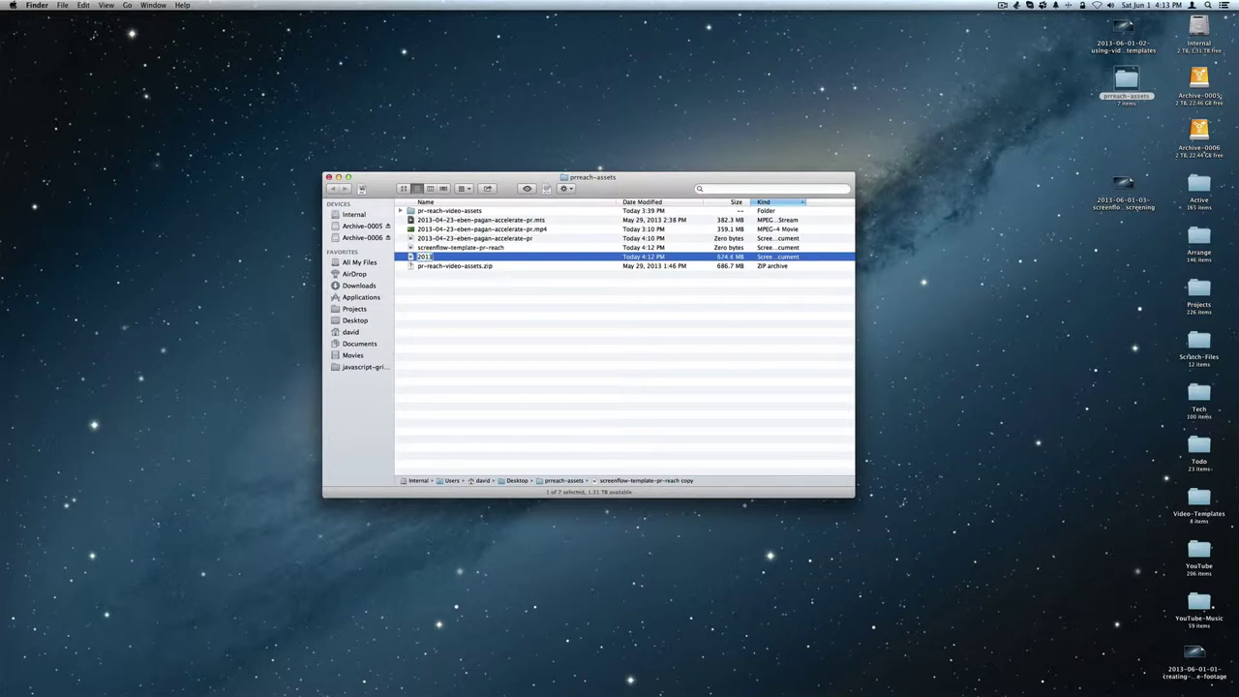
pyautogui.write('06-01-')
pyautogui.write('pr-')
pyautogui.write('aut')
pyautogui.write('tin-ud')
pyautogui.press('BackSpace')
pyautogui.write('ber-e')
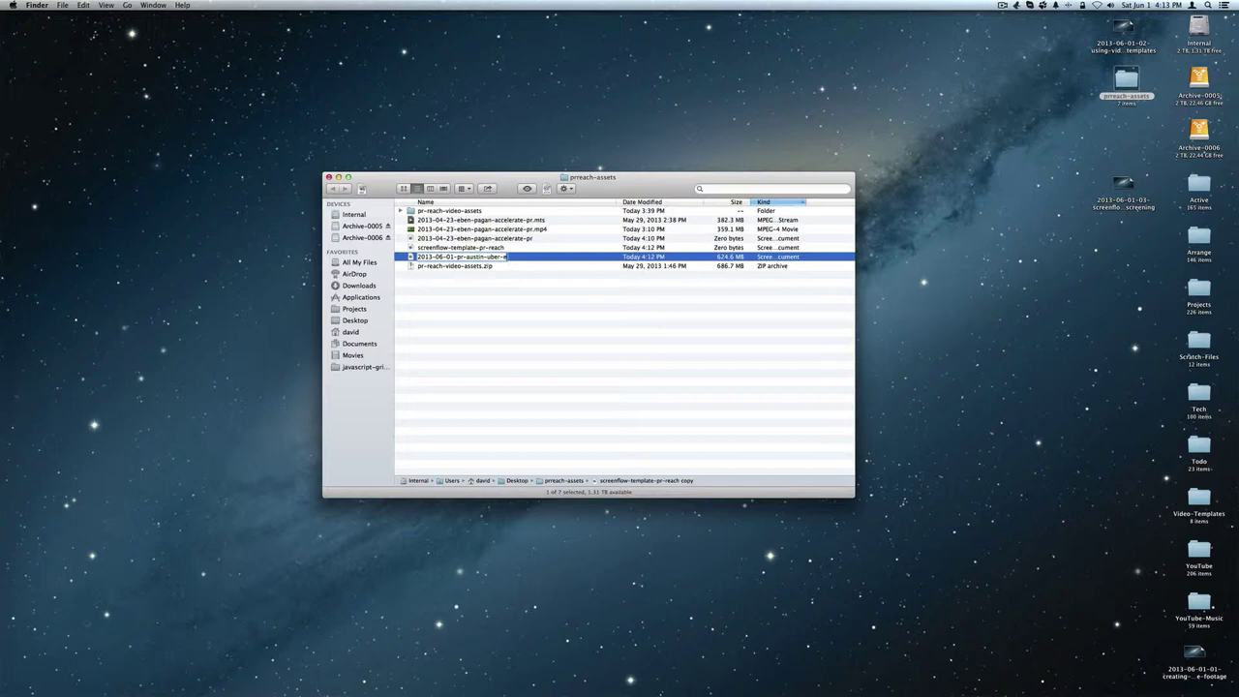
pyautogui.write('entist')
pyautogui.press('Return')
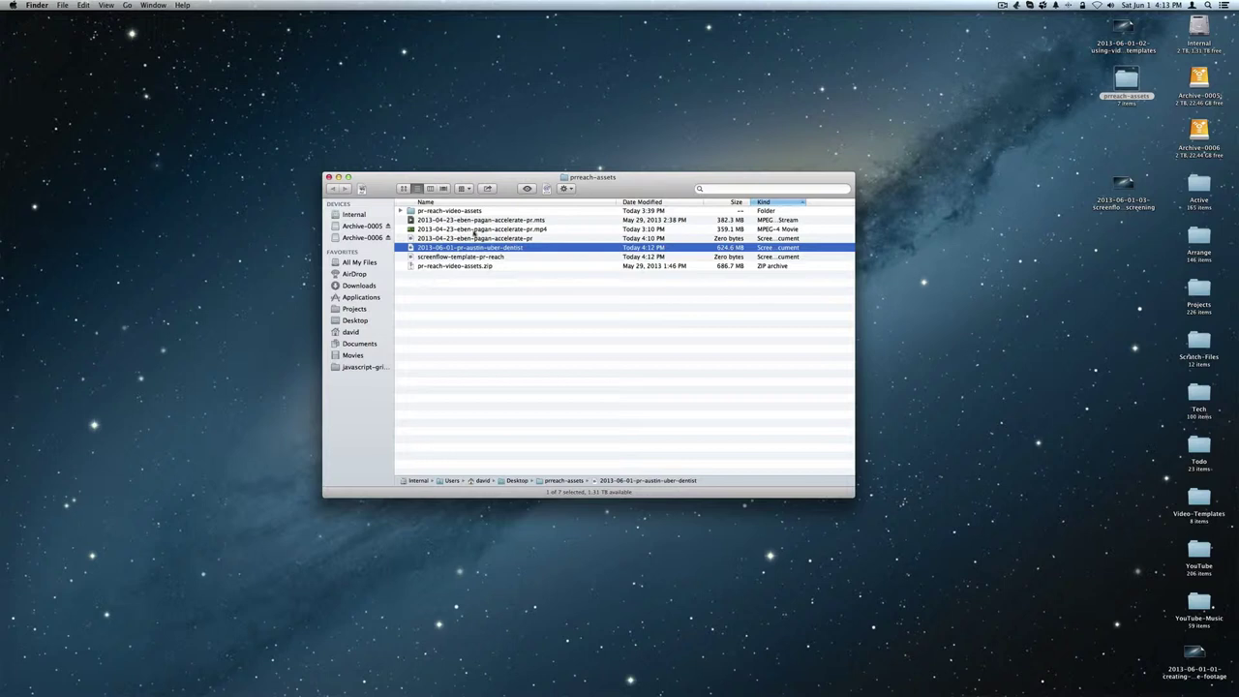
# Open the renamed 2013-06-01-pr-austin-uber-dentist project and arrange it beside the Finder folder.
pyautogui.doubleClick(475, 250)
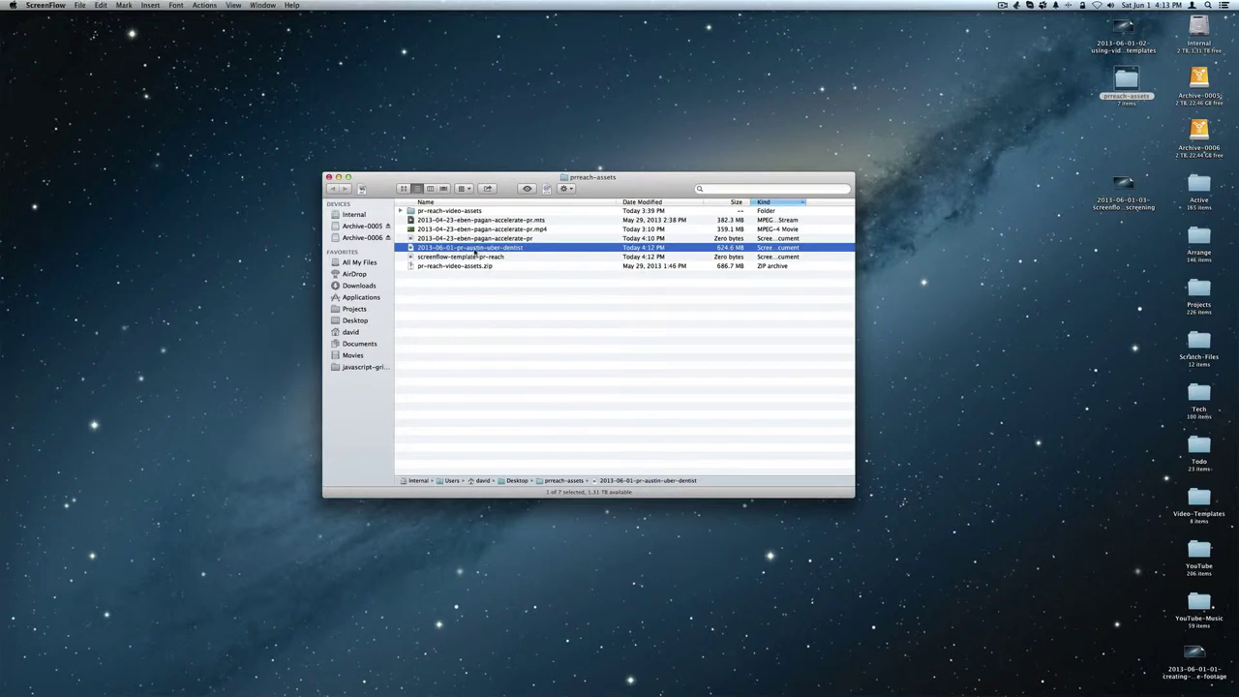
pyautogui.moveTo(413, 49); pyautogui.dragTo(557, 351)
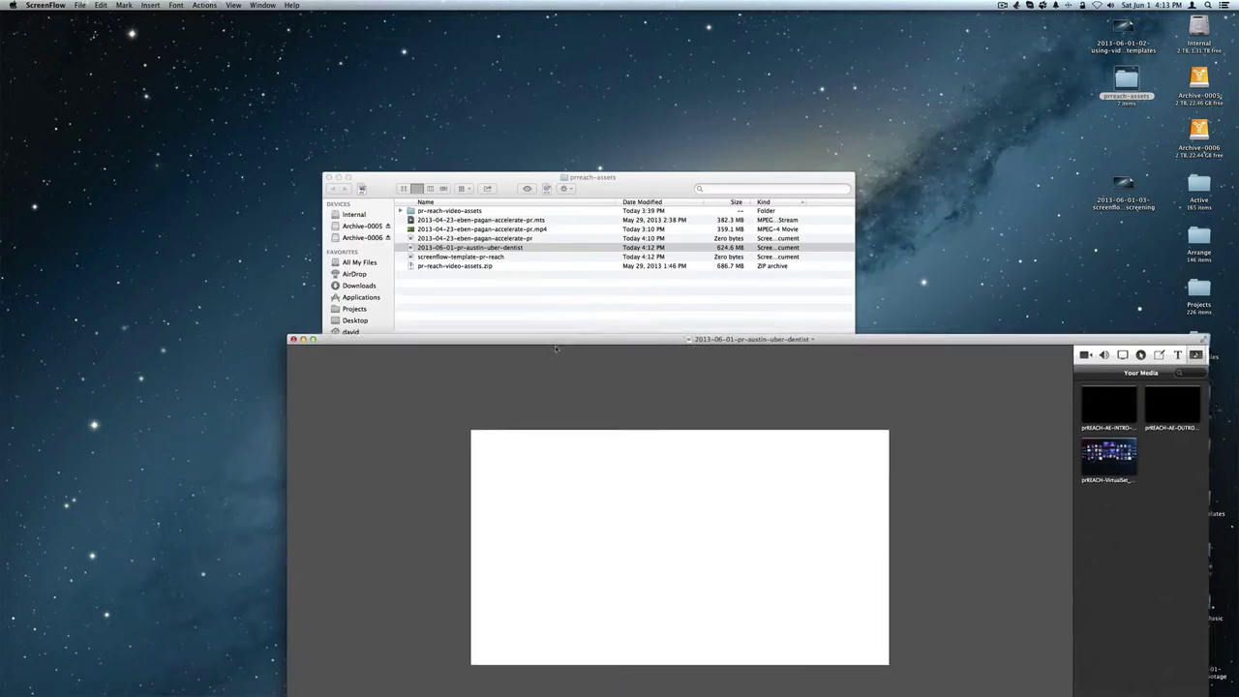
pyautogui.moveTo(552, 199); pyautogui.dragTo(965, 8)
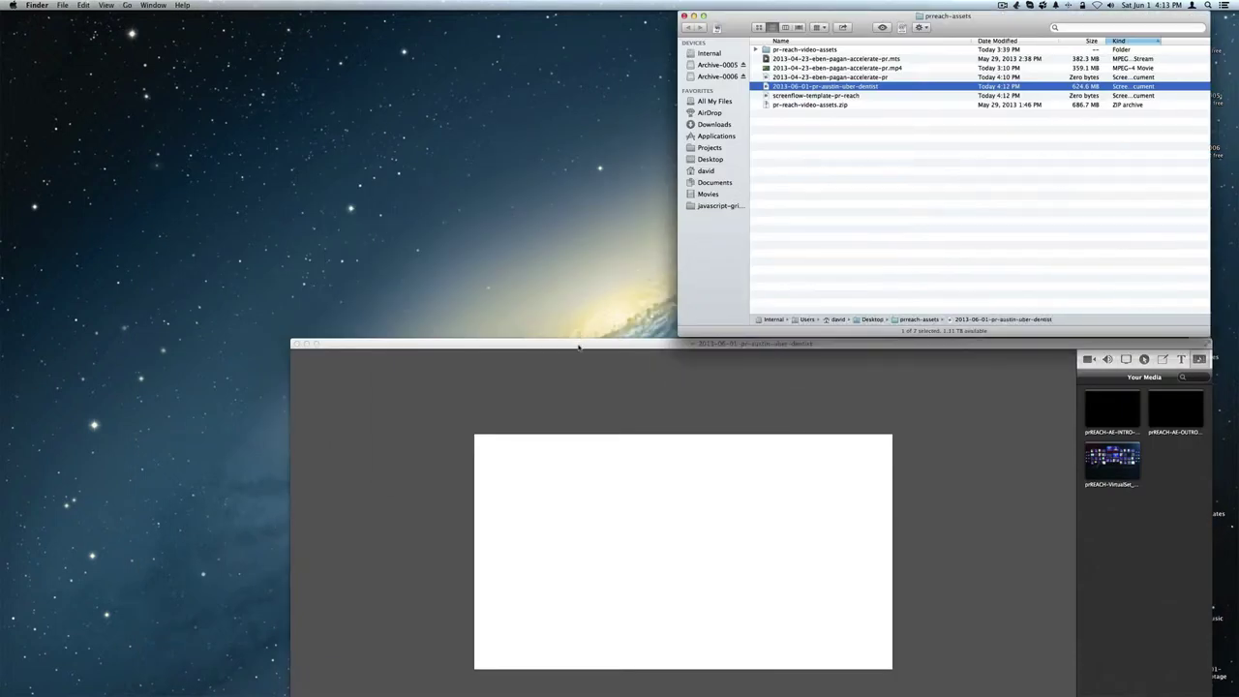
pyautogui.moveTo(583, 344); pyautogui.dragTo(397, 117)
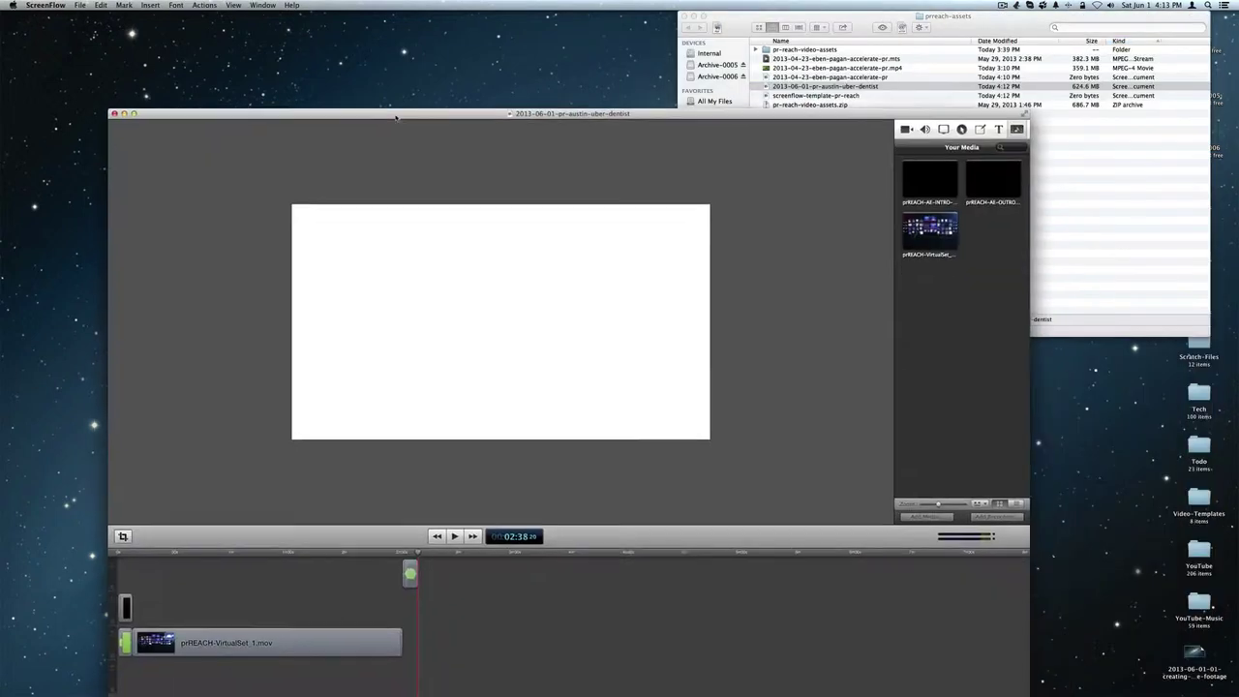
# Import 2013-04-23-eben-pagan-accelerate-pr.mp4 into Your Media and place it on the upper timeline track.
pyautogui.click(855, 85)
pyautogui.click(870, 68)
pyautogui.moveTo(869, 68); pyautogui.dragTo(973, 406)
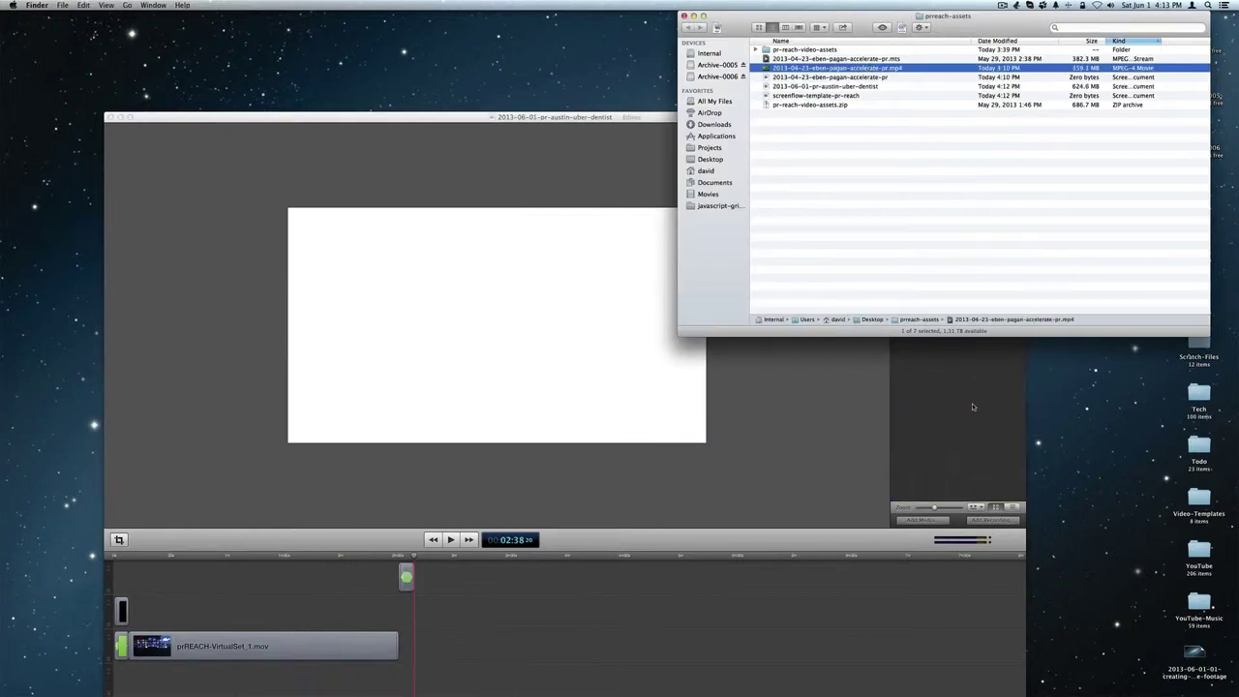
pyautogui.click(972, 403)
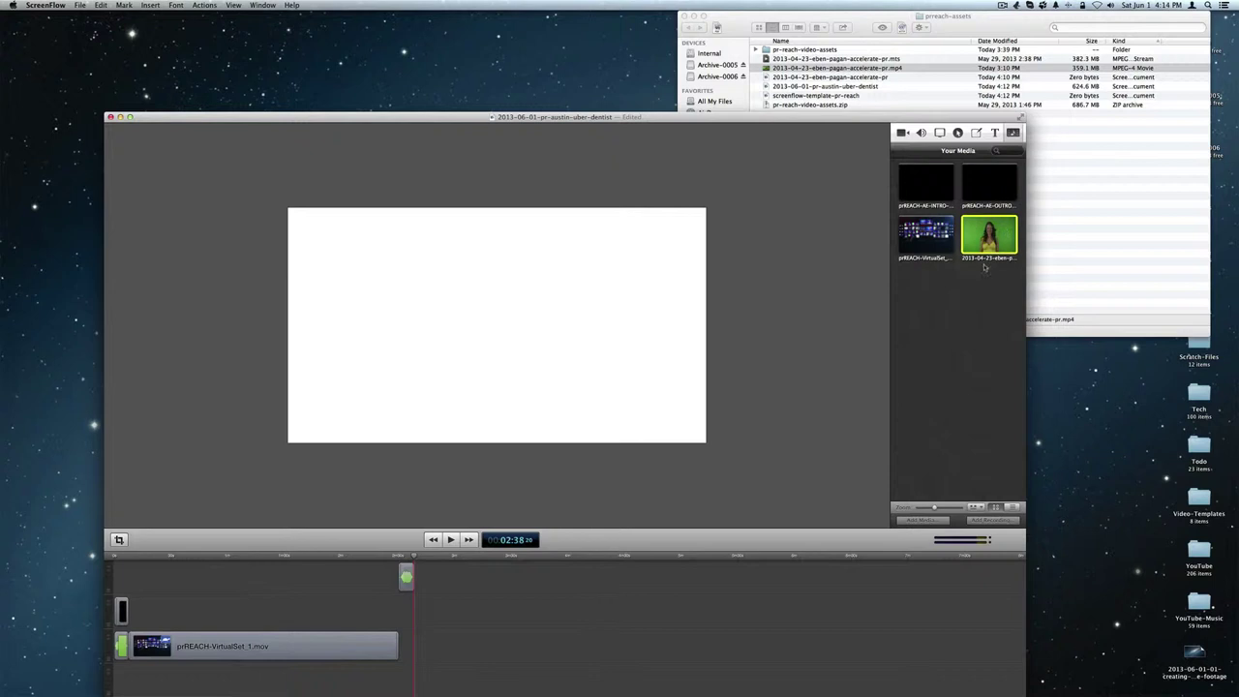
pyautogui.moveTo(986, 260); pyautogui.dragTo(137, 609)
# Move the small clip at the playhead to the end of the presenter clip.
pyautogui.click(406, 577)
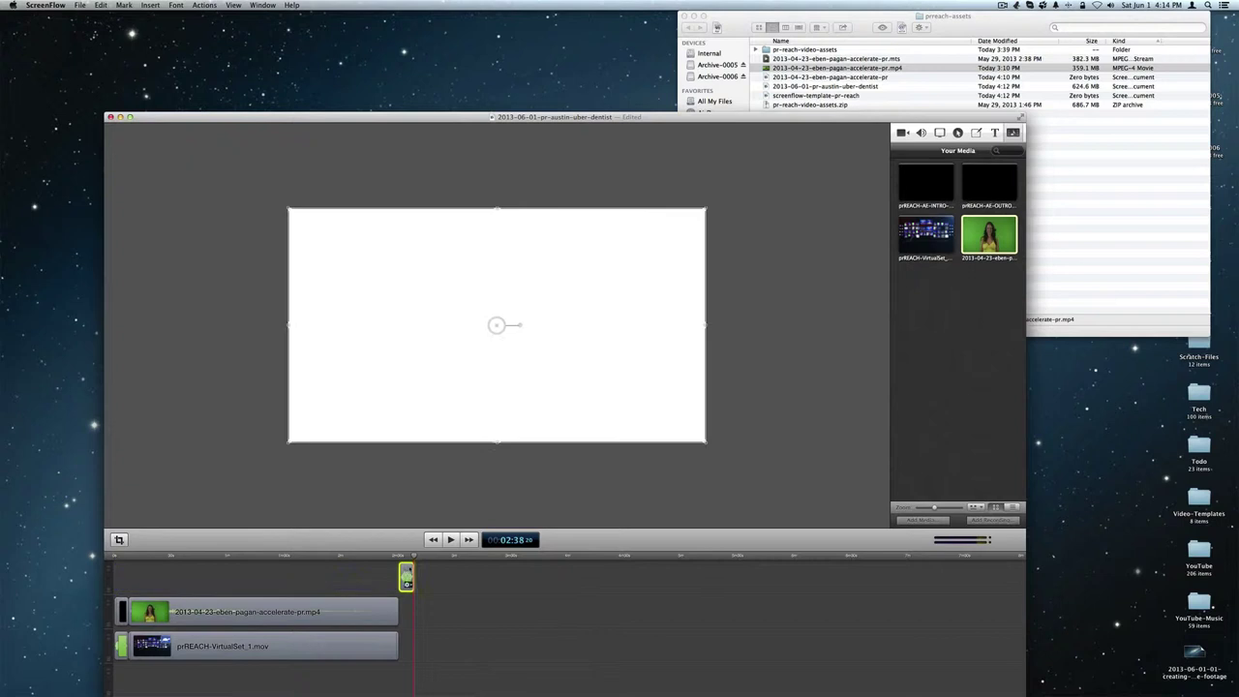
pyautogui.moveTo(407, 577); pyautogui.dragTo(407, 610)
pyautogui.click(471, 607)
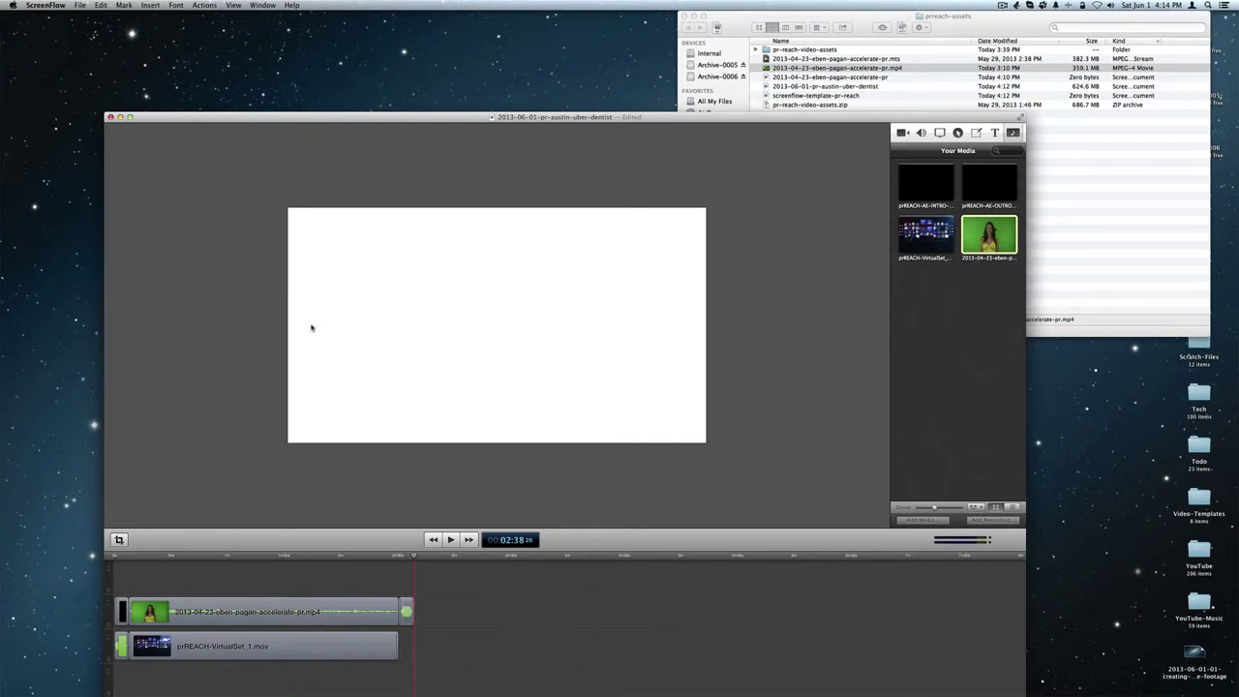
# Cancel the Export dialog without saving a movie and quit ScreenFlow.
pyautogui.click(81, 5)
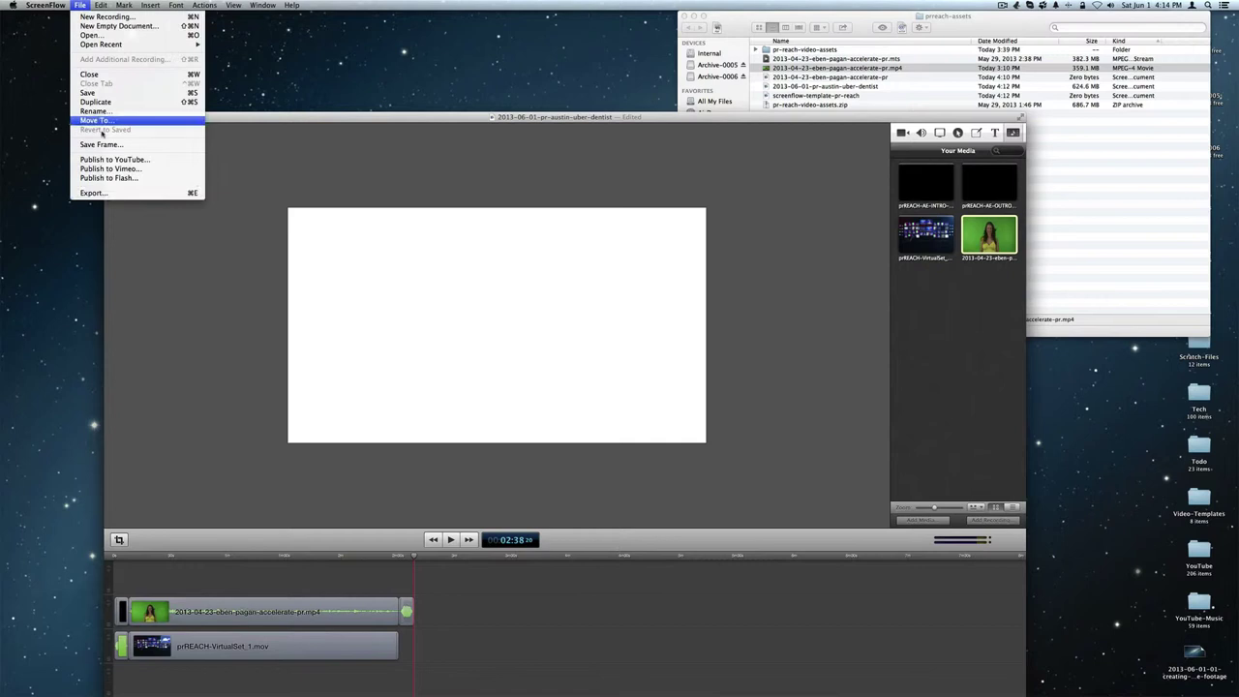
pyautogui.click(94, 193)
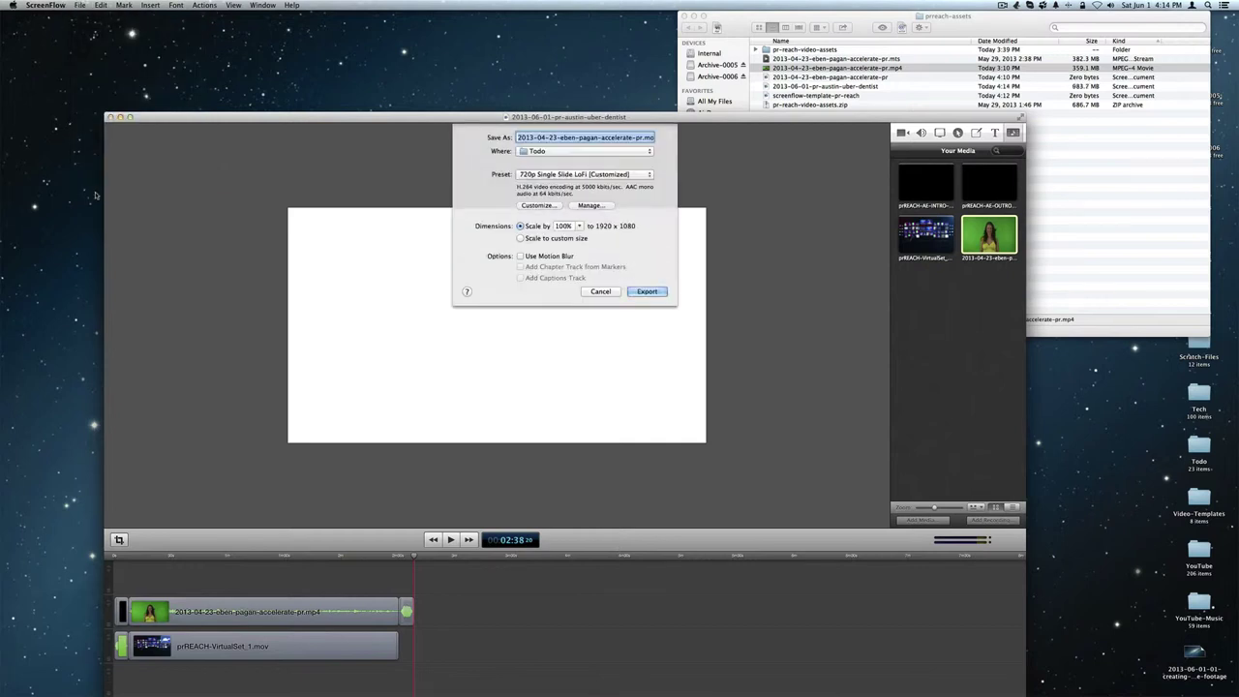
pyautogui.click(604, 294)
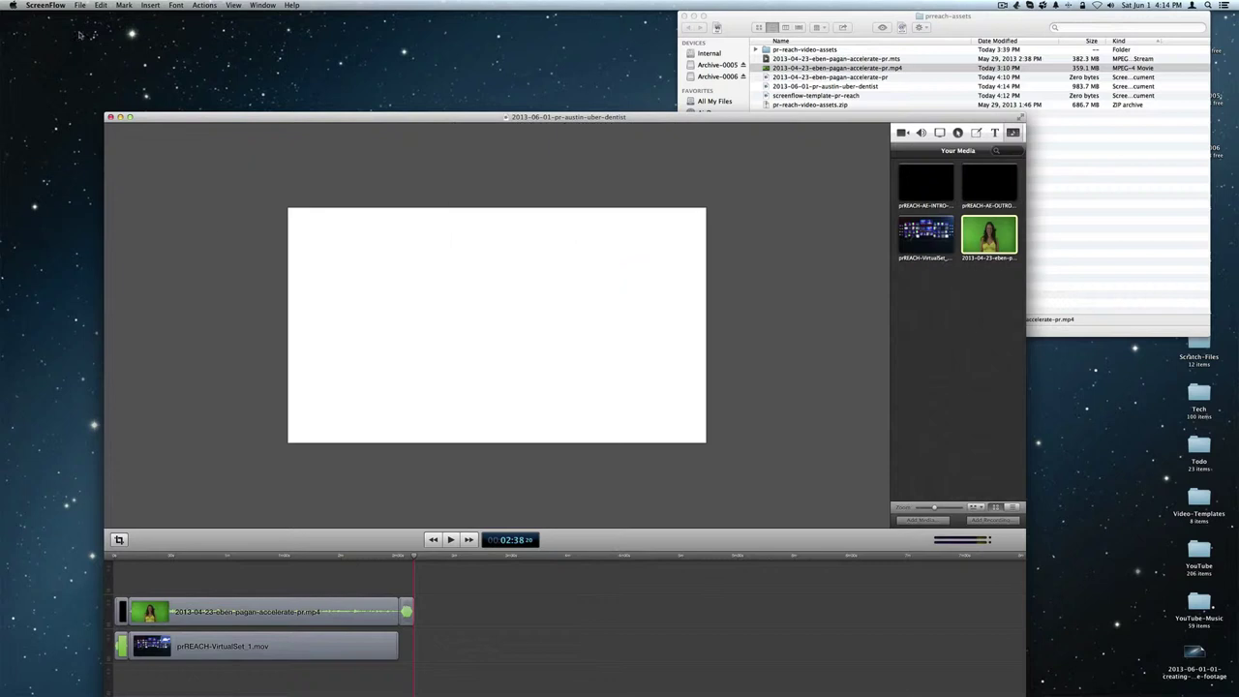
pyautogui.click(47, 5)
# Quit ScreenFlow and move the 2013-06-01-pr-austin-uber-dentist document from prreach-assets to the Trash.
pyautogui.click(59, 108)
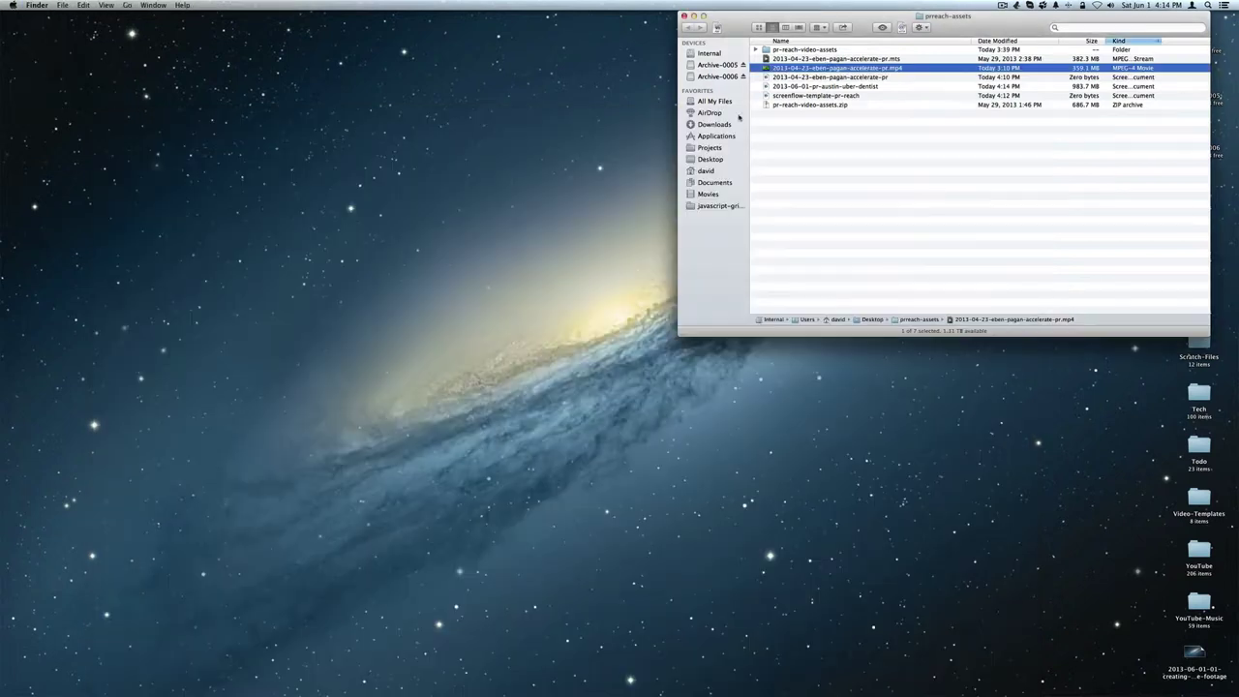
pyautogui.click(846, 86)
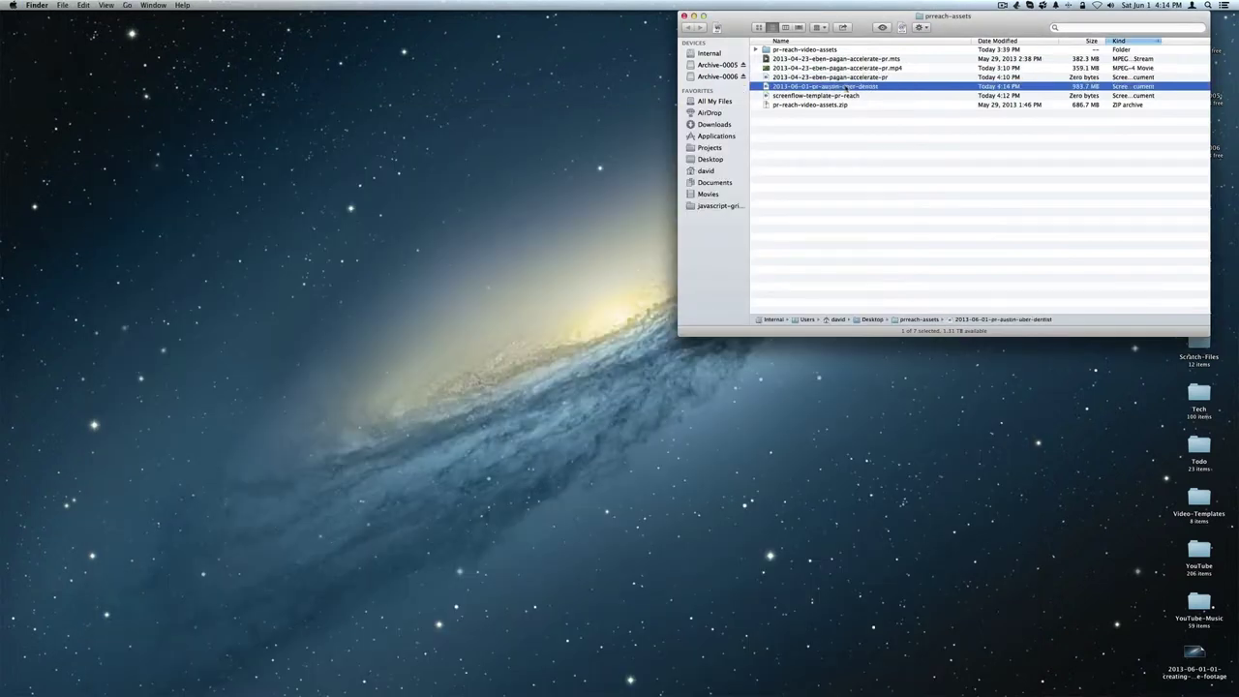
pyautogui.rightClick(847, 86)
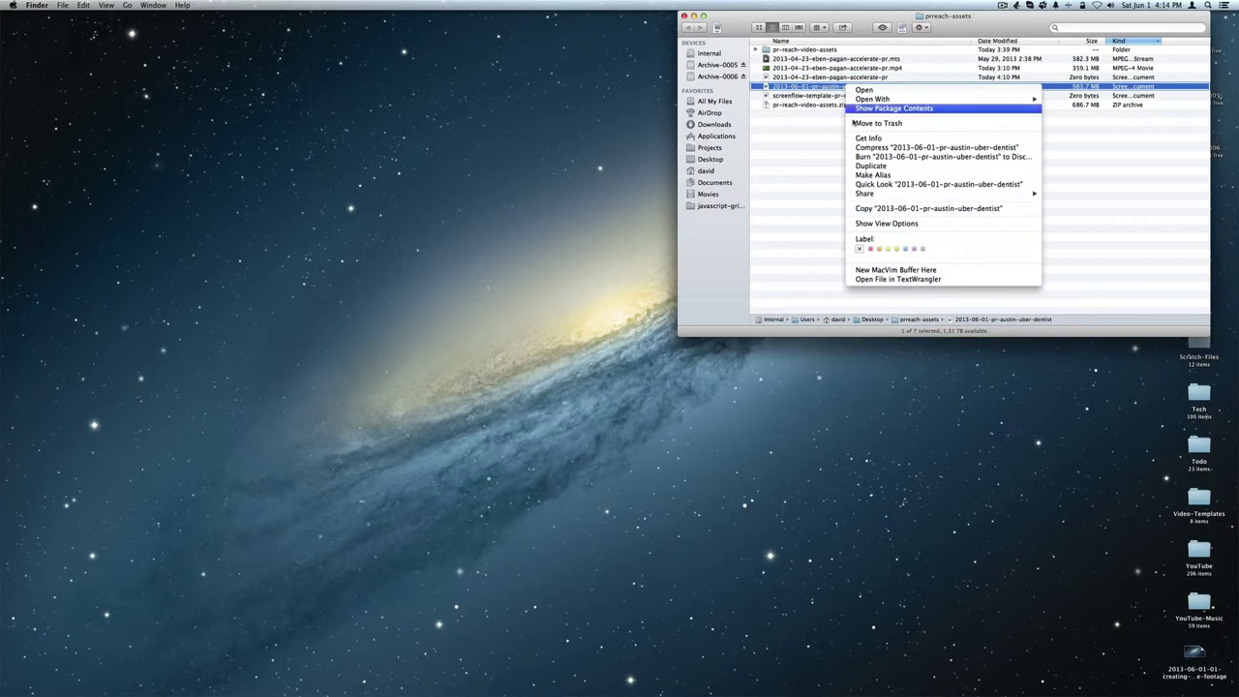
pyautogui.click(858, 124)
pyautogui.moveTo(968, 683)
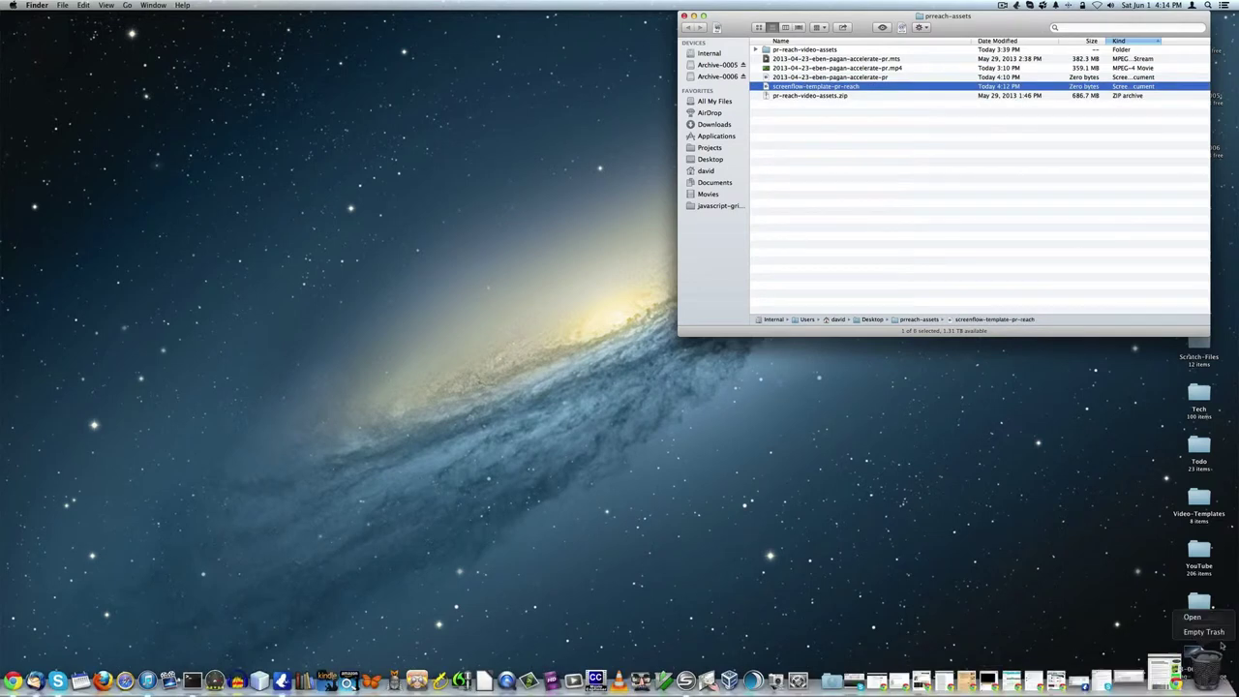
pyautogui.click(802, 536)
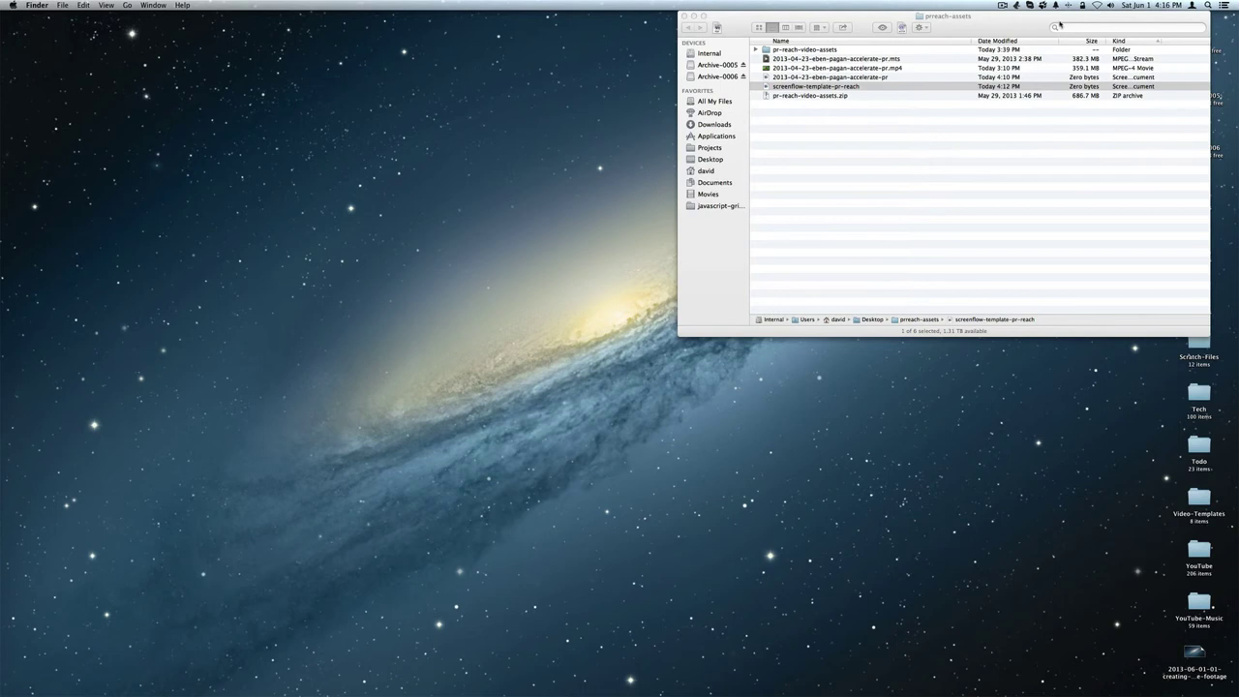
# Centre and close the prreach-assets window, then bring up ScreenFlow's menu-bar recording controls.
pyautogui.moveTo(1042, 23); pyautogui.dragTo(698, 184)
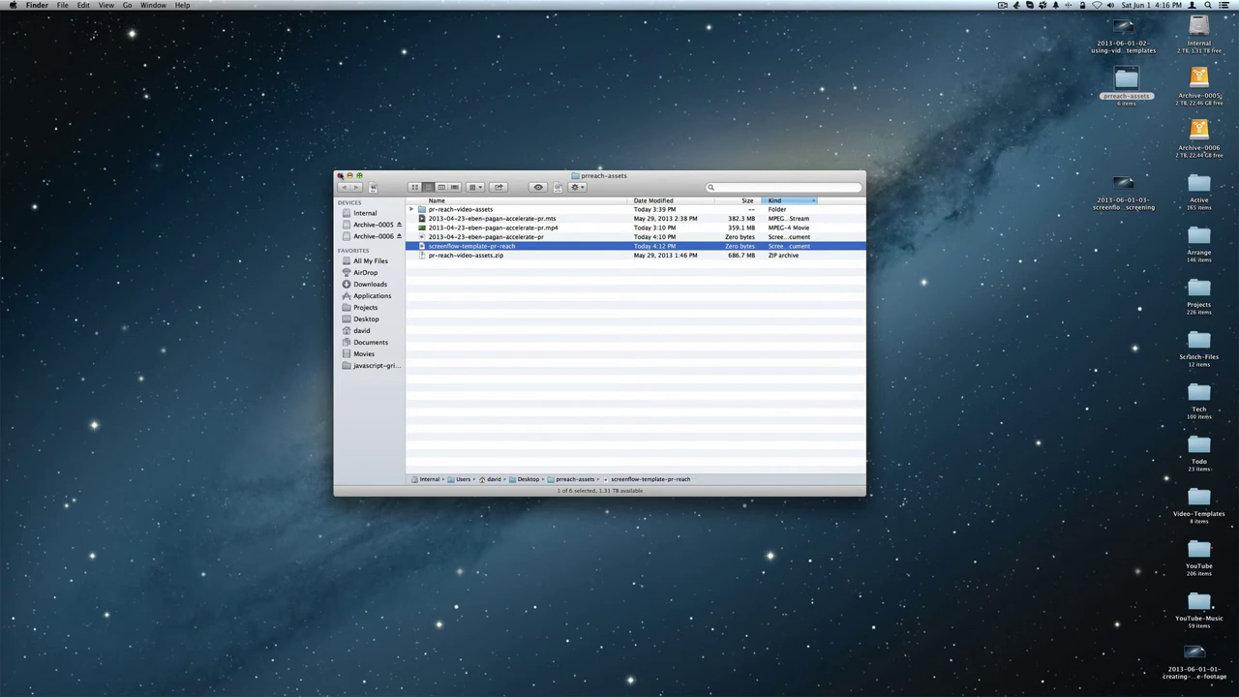
pyautogui.click(340, 175)
pyautogui.click(1007, 5)
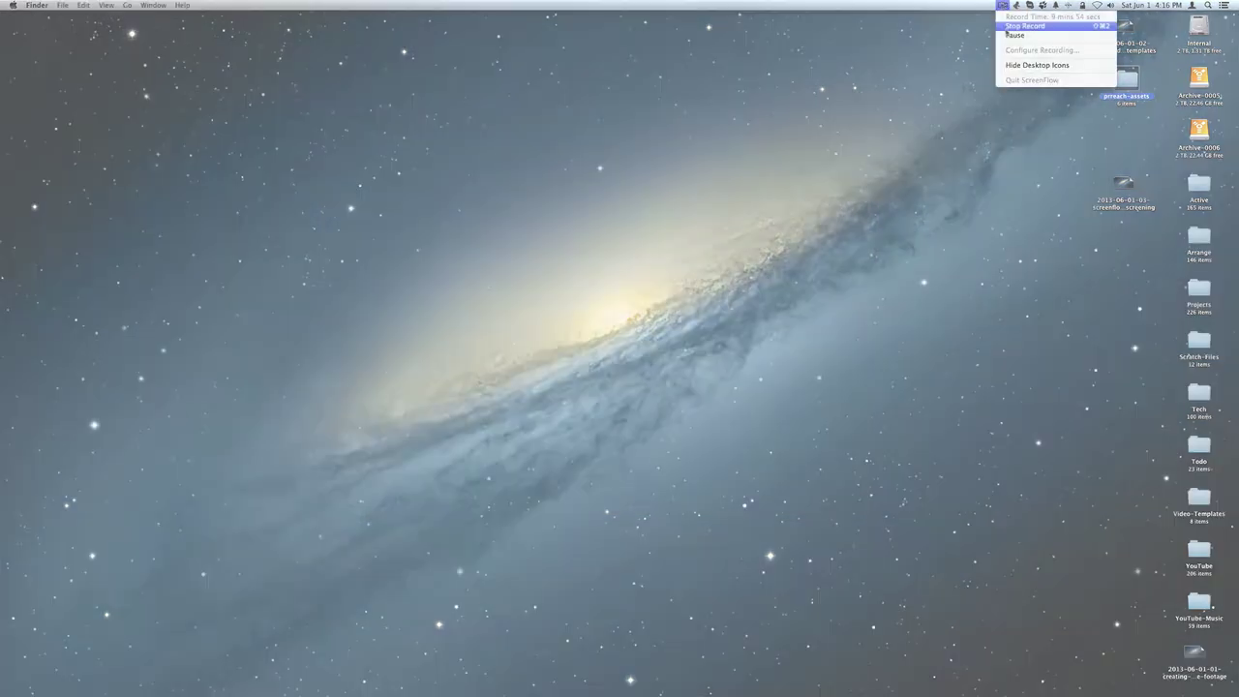